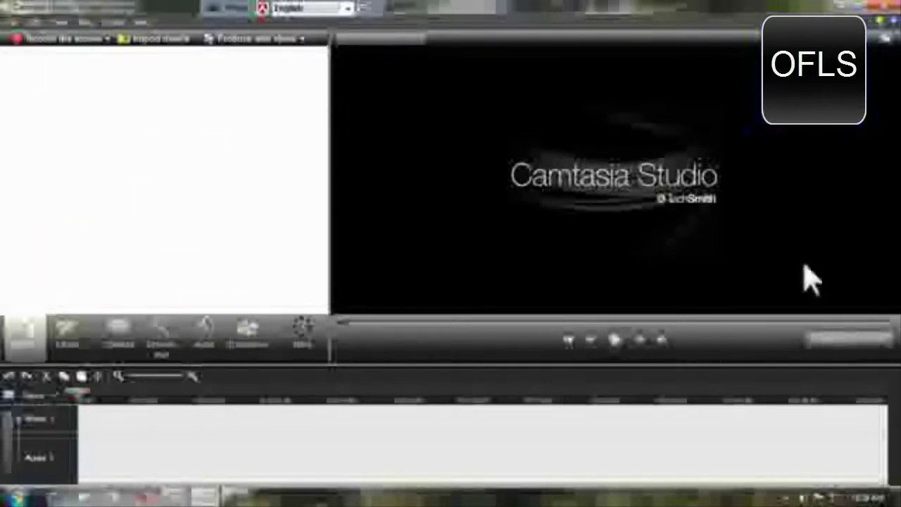
click(278, 185)
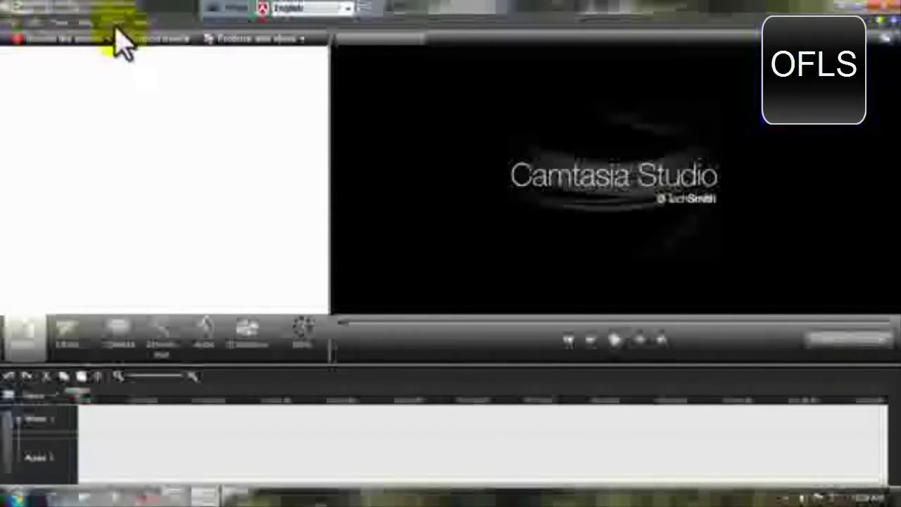
click(10, 24)
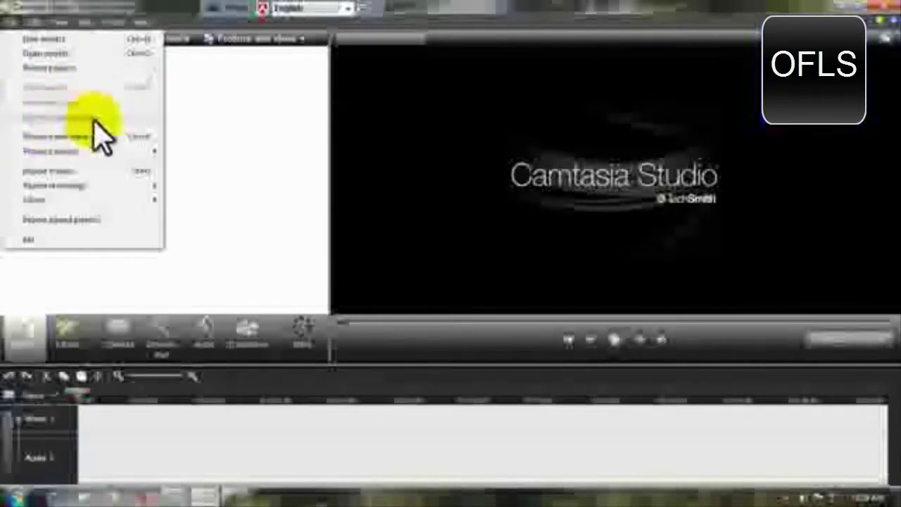
mouse_move(60, 151)
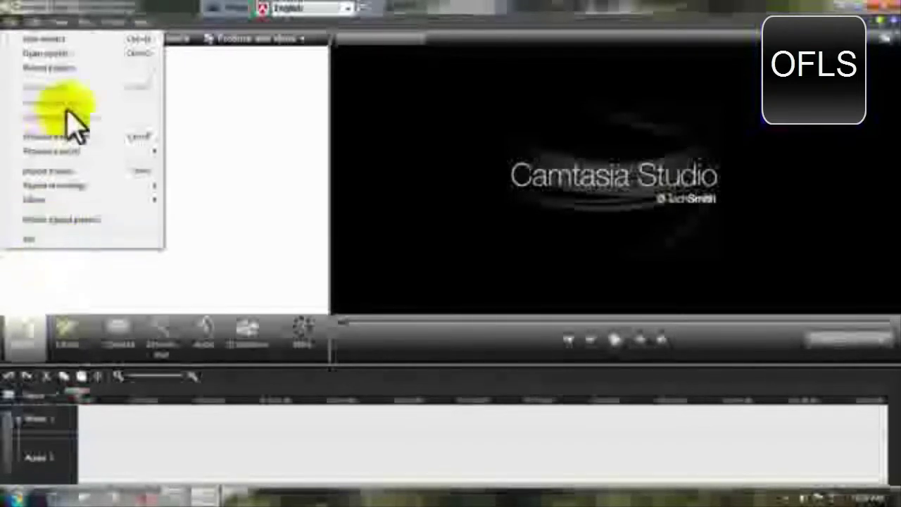
mouse_move(36, 28)
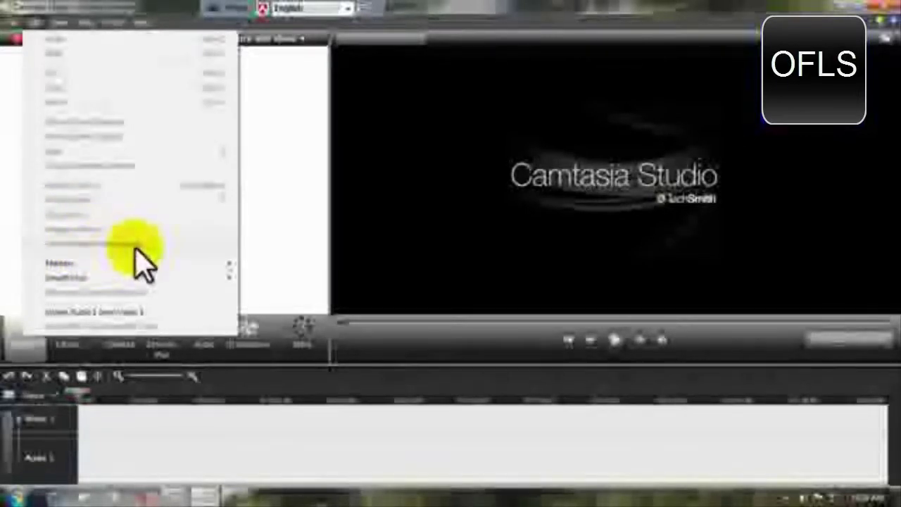
mouse_move(82, 267)
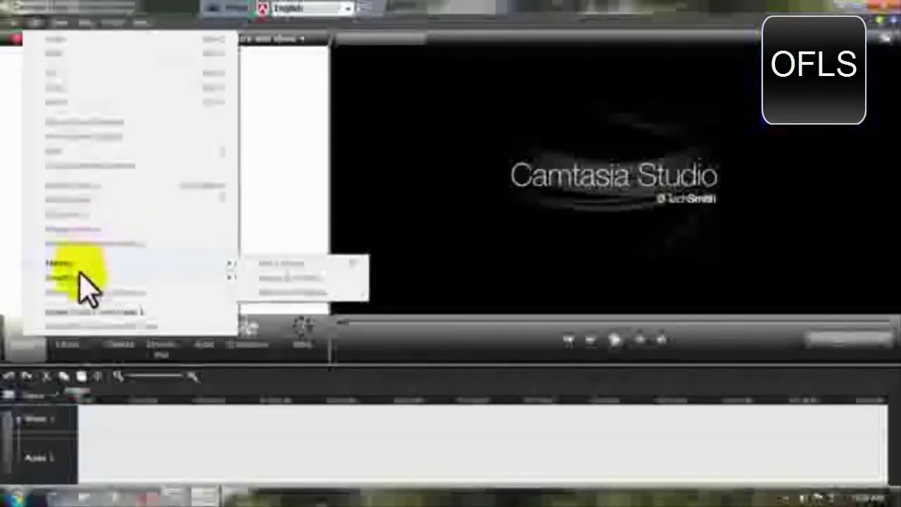
mouse_move(70, 282)
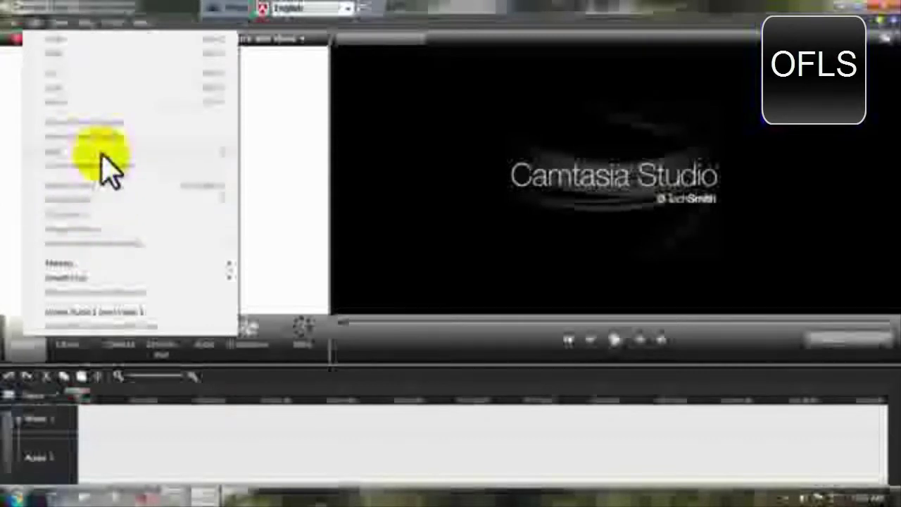
mouse_move(58, 29)
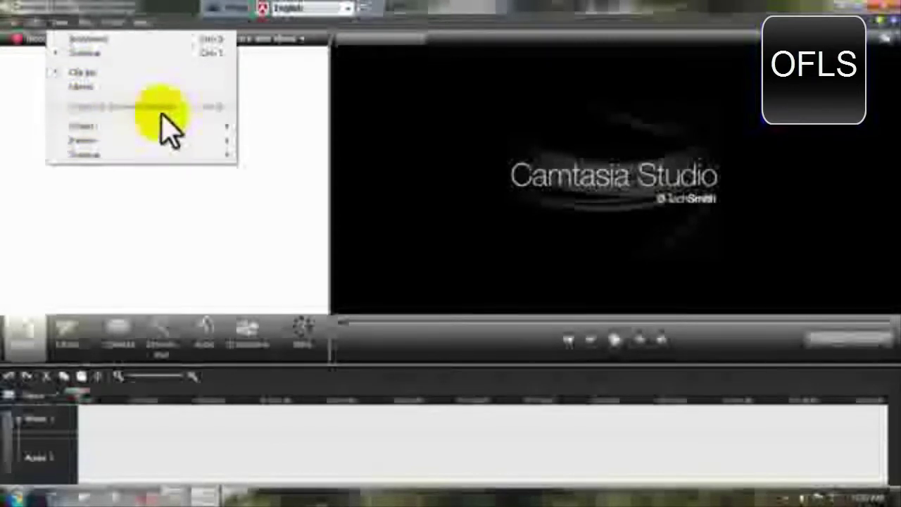
mouse_move(99, 144)
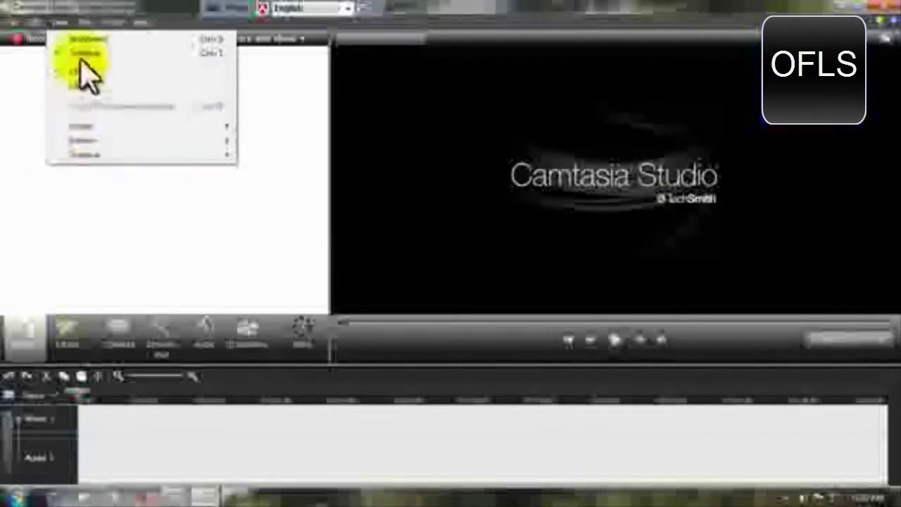
mouse_move(86, 27)
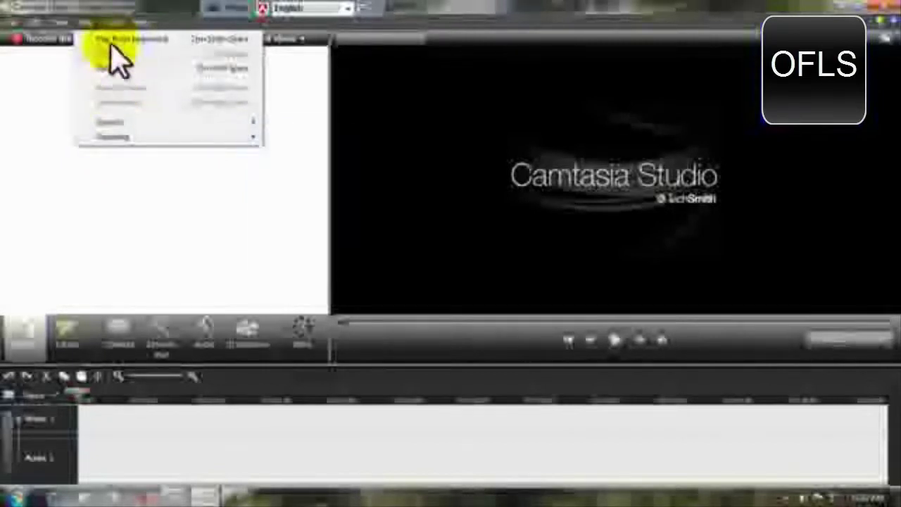
mouse_move(112, 24)
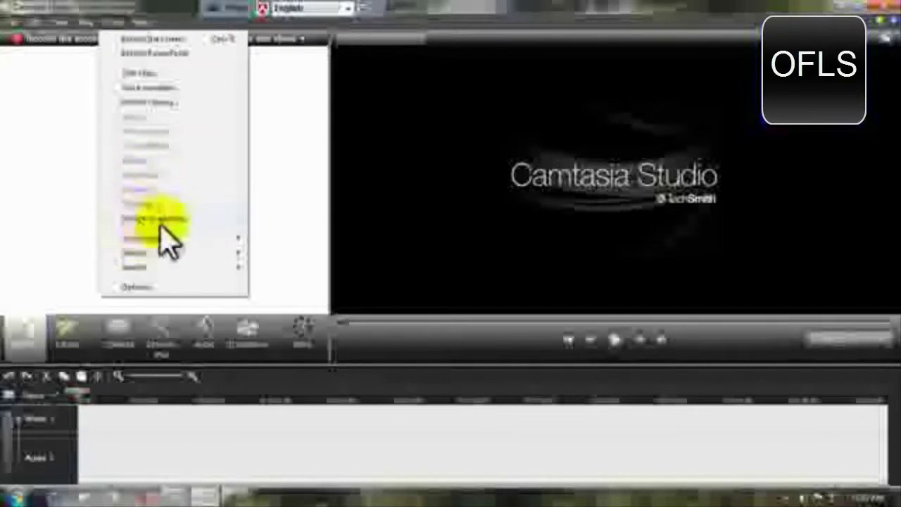
mouse_move(136, 237)
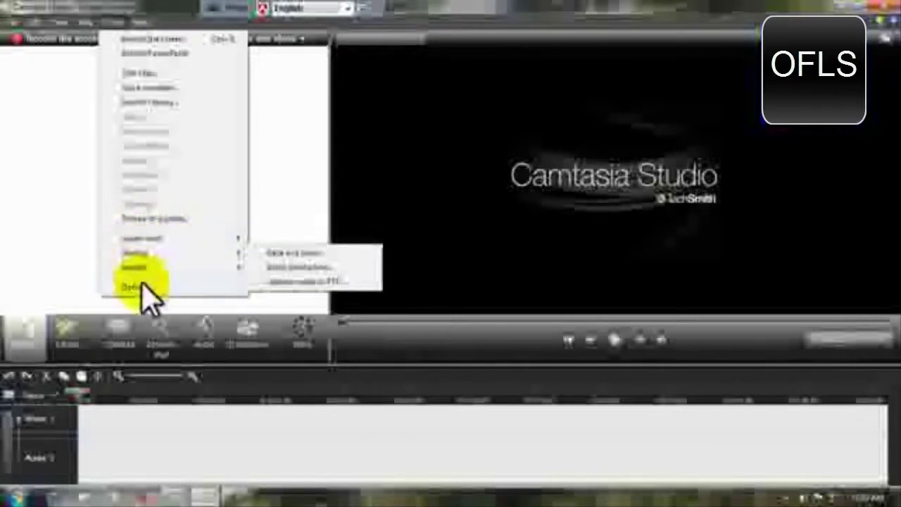
mouse_move(137, 268)
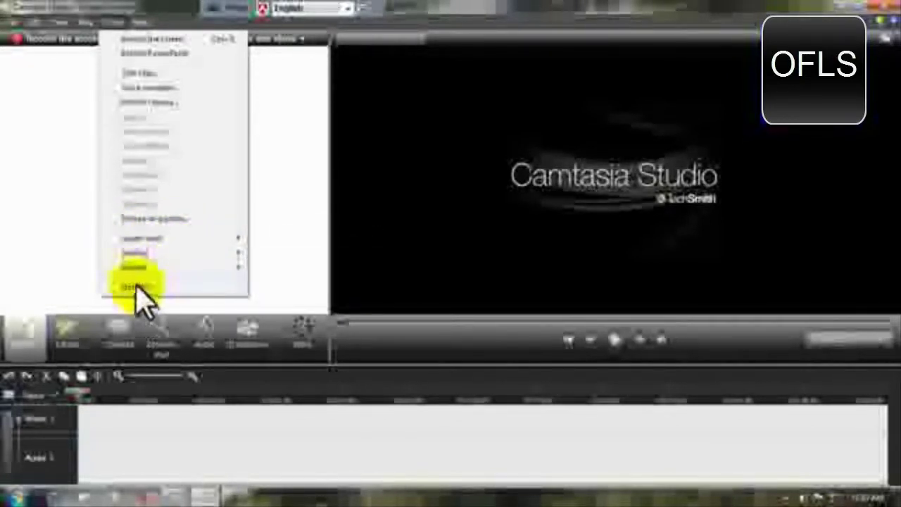
mouse_move(144, 29)
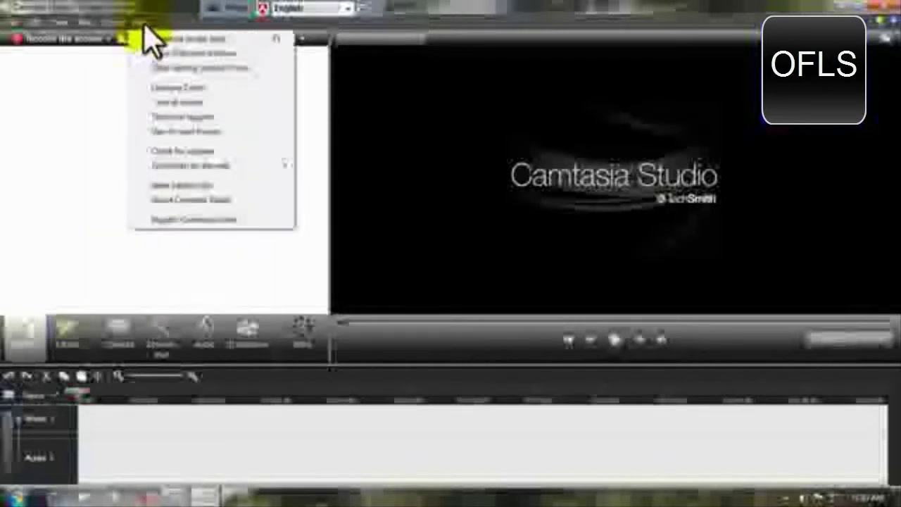
click(146, 29)
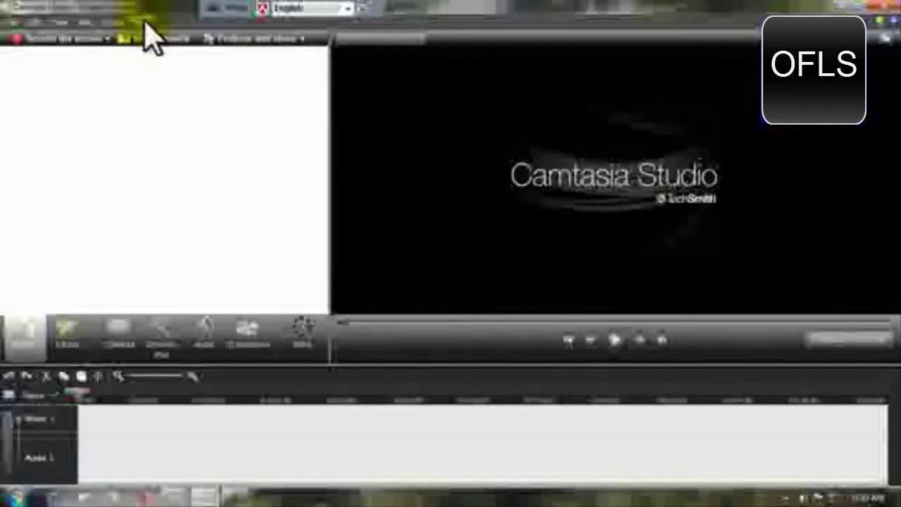
click(144, 27)
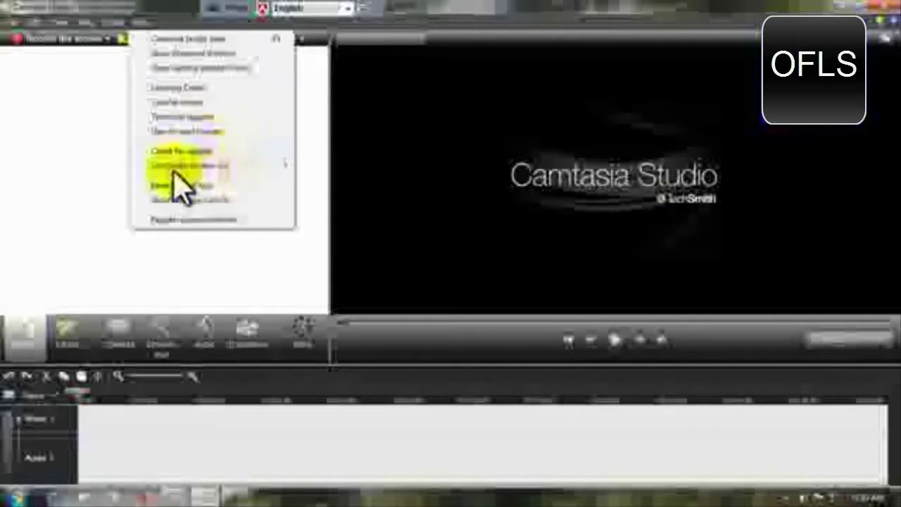
mouse_move(247, 165)
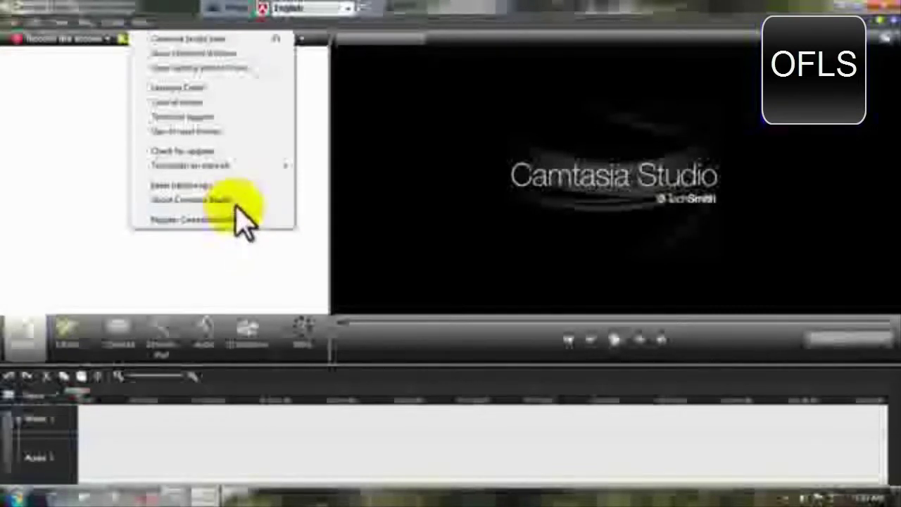
mouse_move(84, 36)
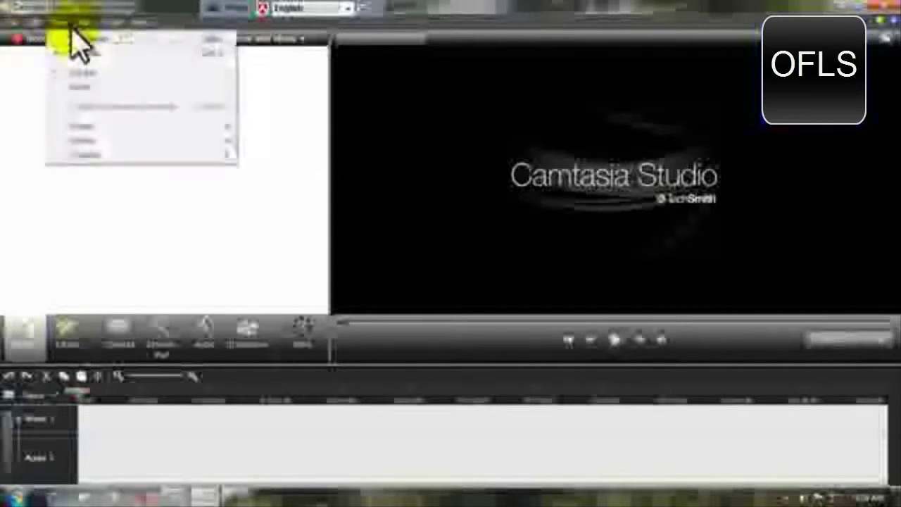
mouse_move(116, 46)
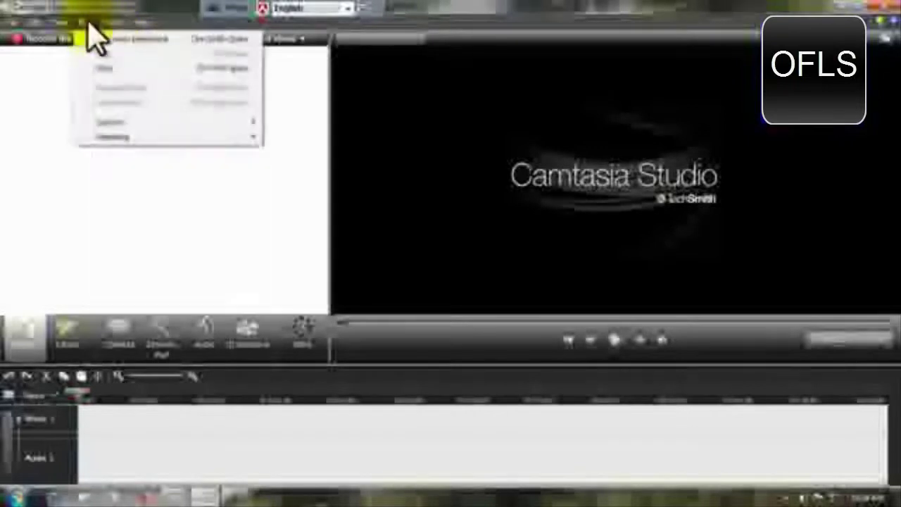
click(90, 27)
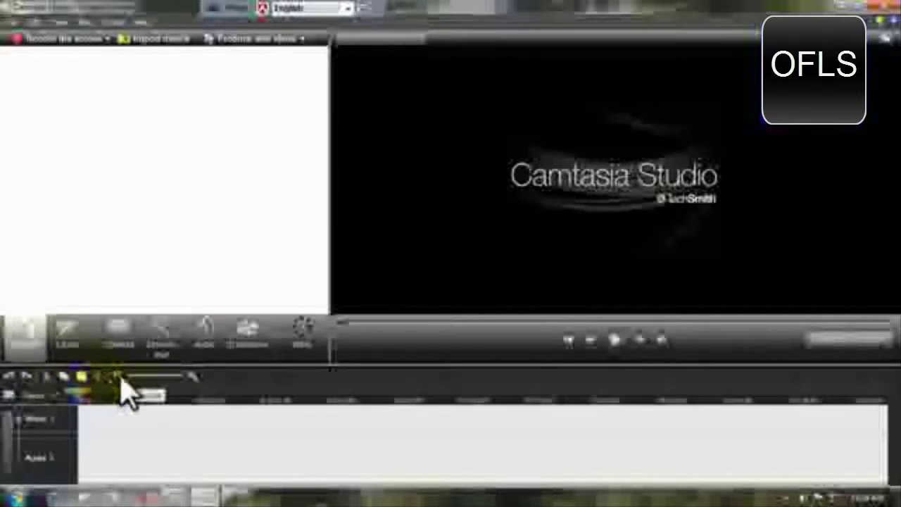
drag(121, 380, 194, 380)
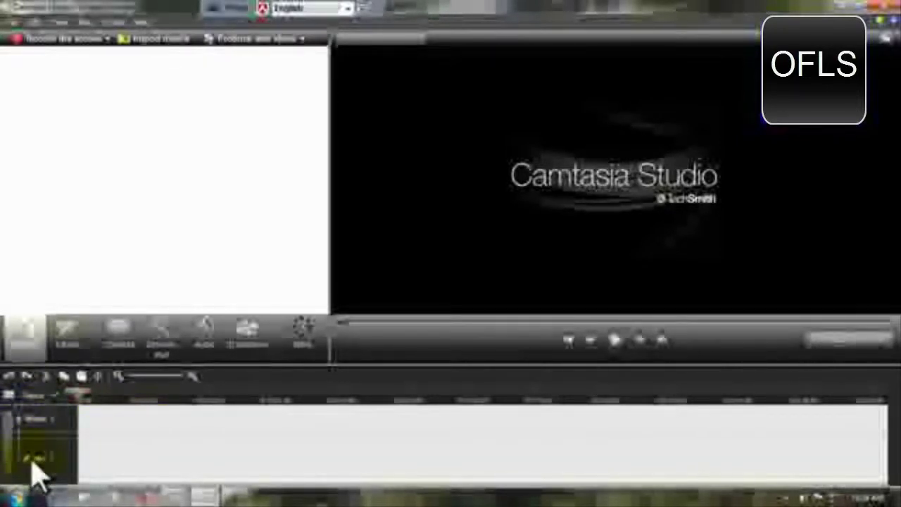
click(125, 454)
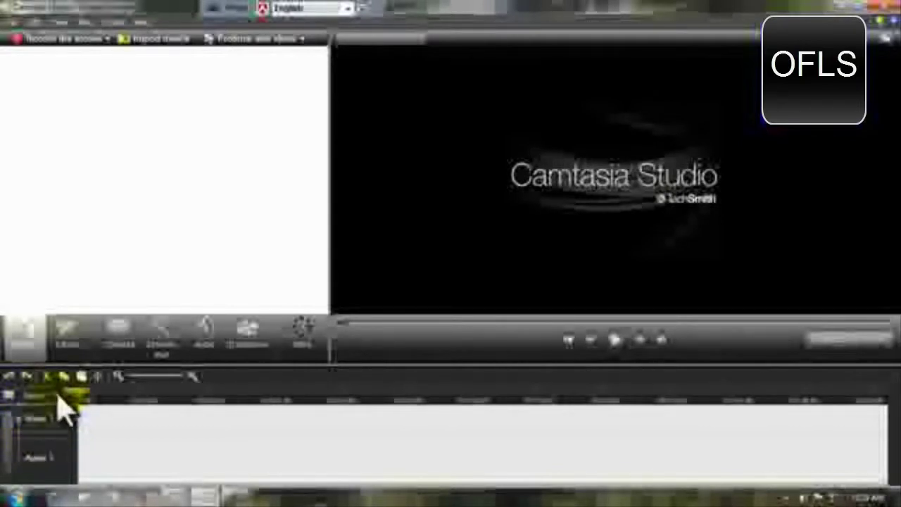
right_click(60, 407)
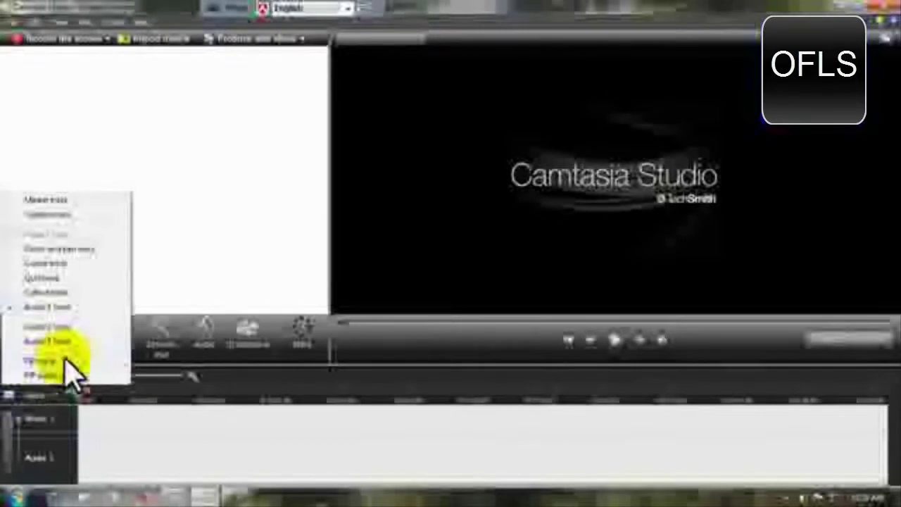
click(56, 459)
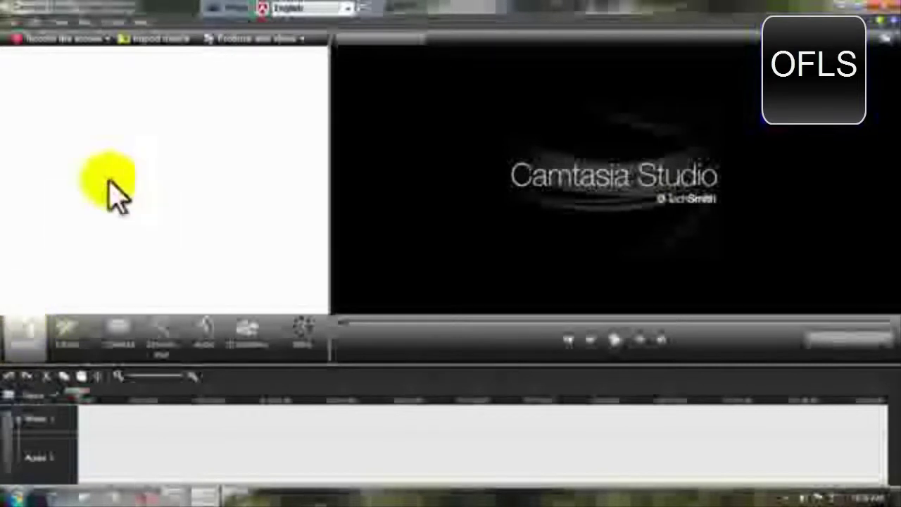
click(22, 345)
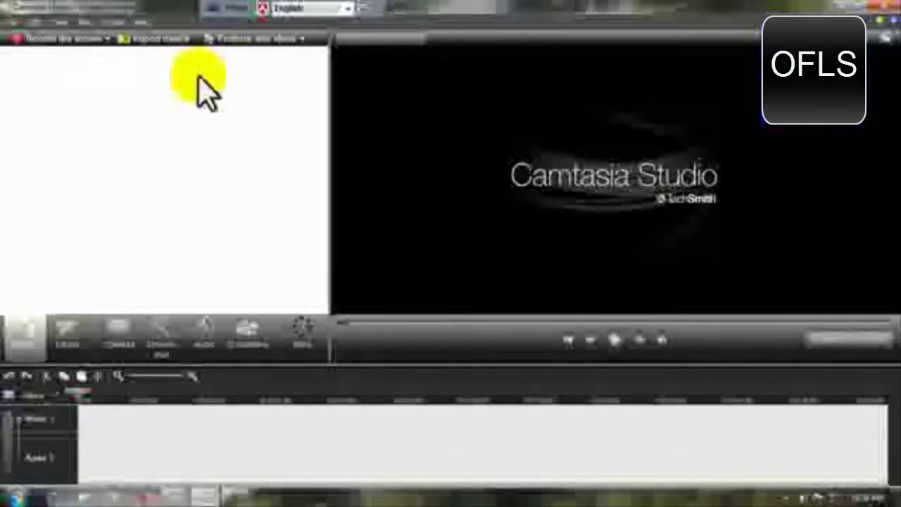
- Start importing media and browse to the E: drive
click(140, 43)
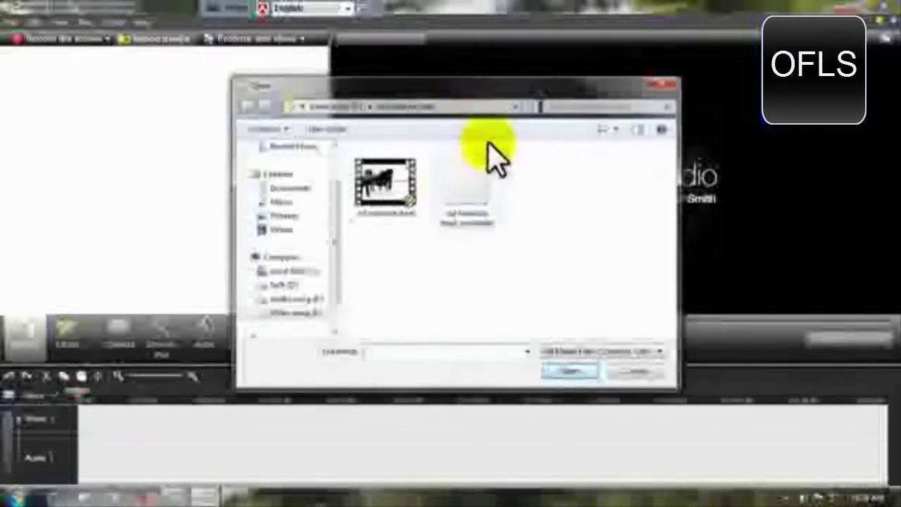
scroll(336, 289, down, 1)
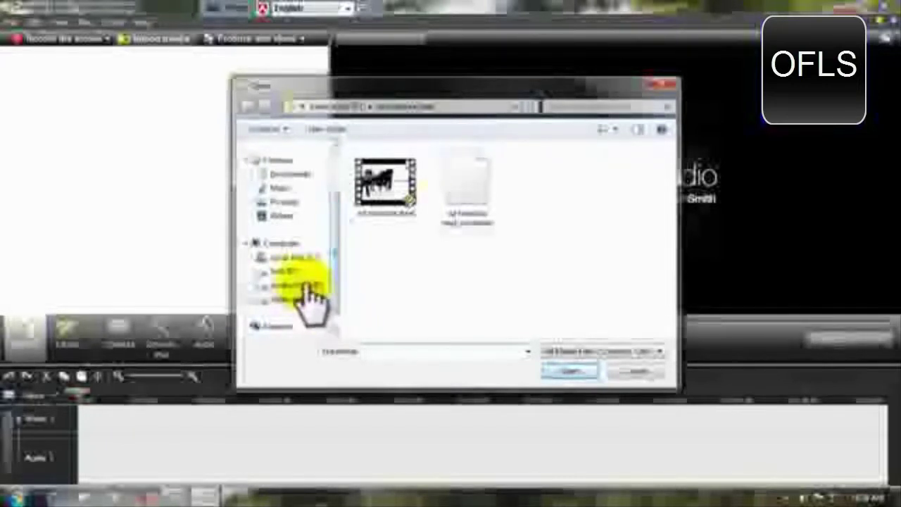
click(307, 285)
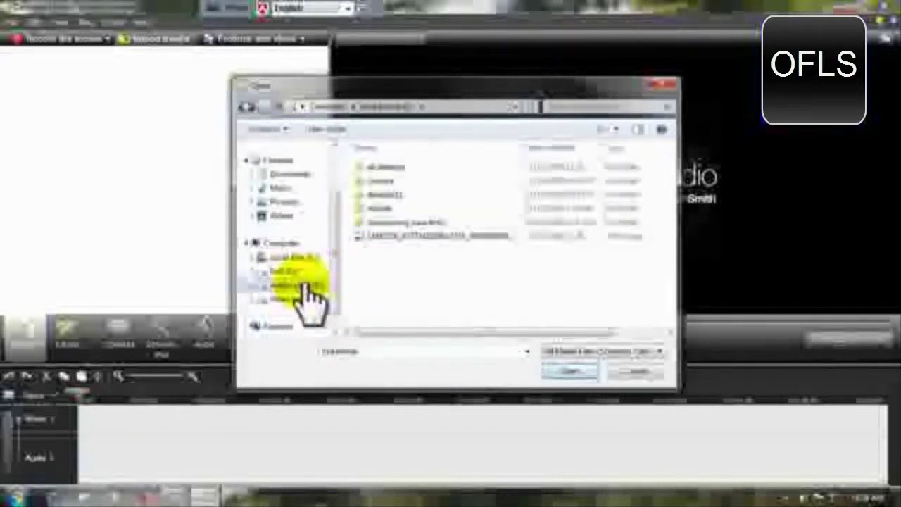
double_click(376, 181)
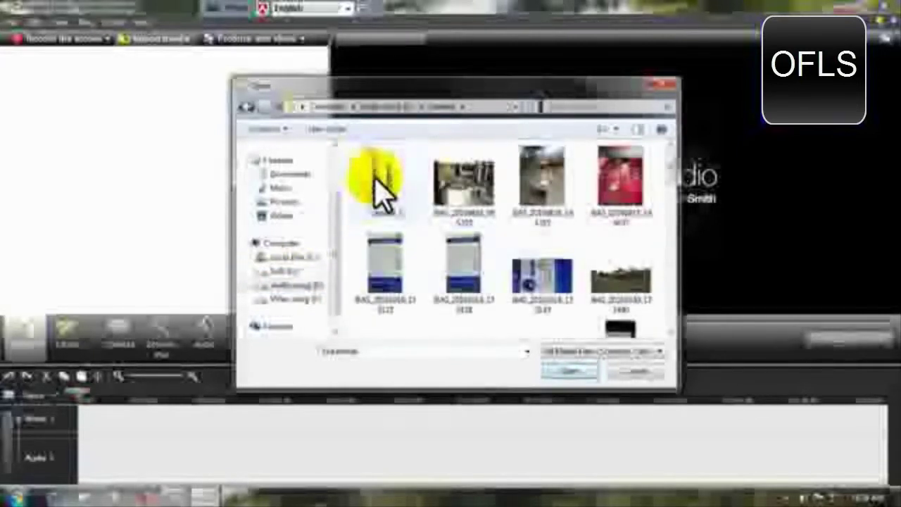
drag(672, 190, 650, 254)
scroll(648, 256, down, 10)
scroll(611, 190, up, 3)
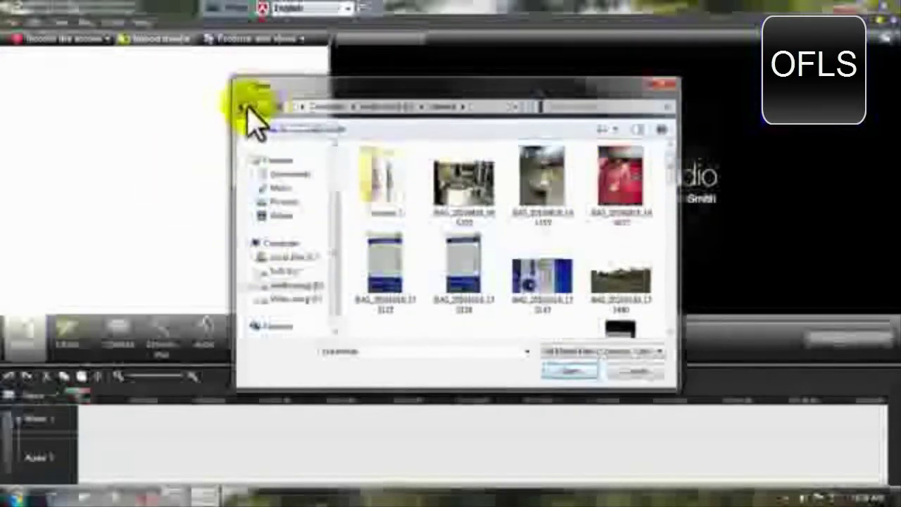
click(248, 109)
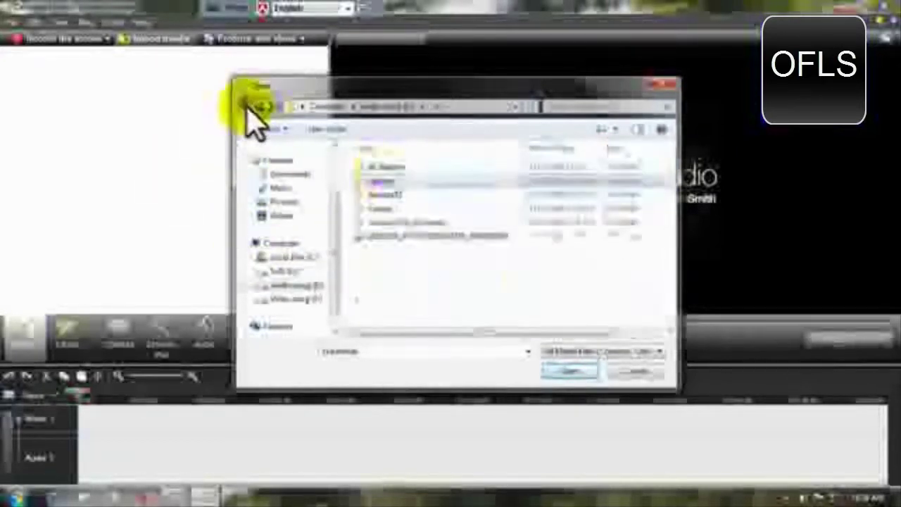
- Import the Bangla Eid comedy video from its subfolder on the E: drive into the project's media
double_click(378, 208)
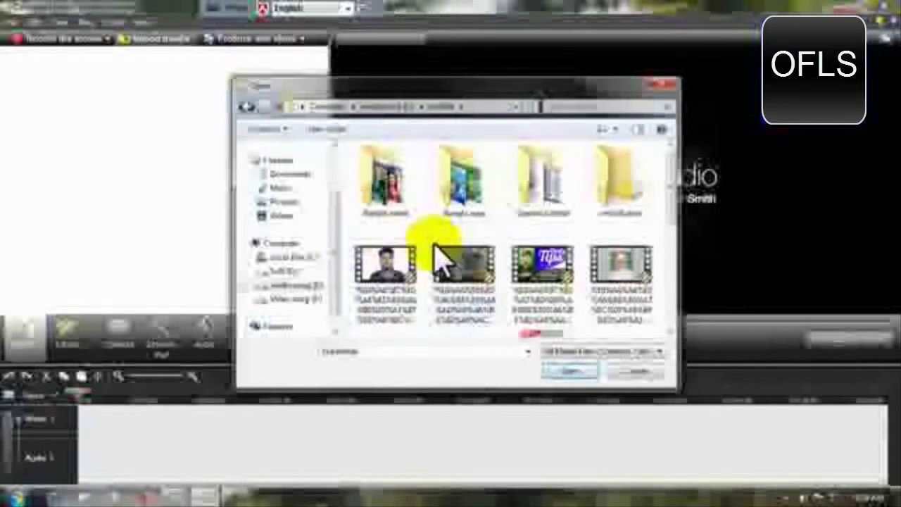
double_click(386, 184)
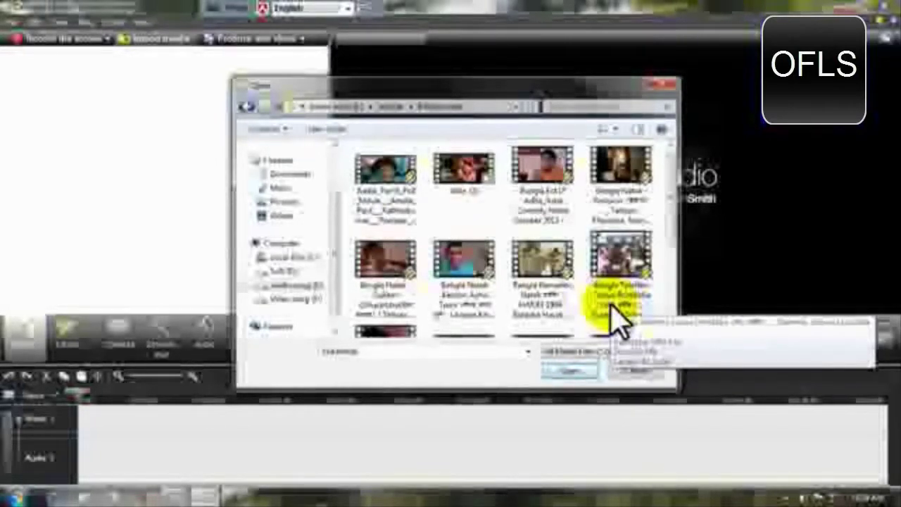
click(554, 188)
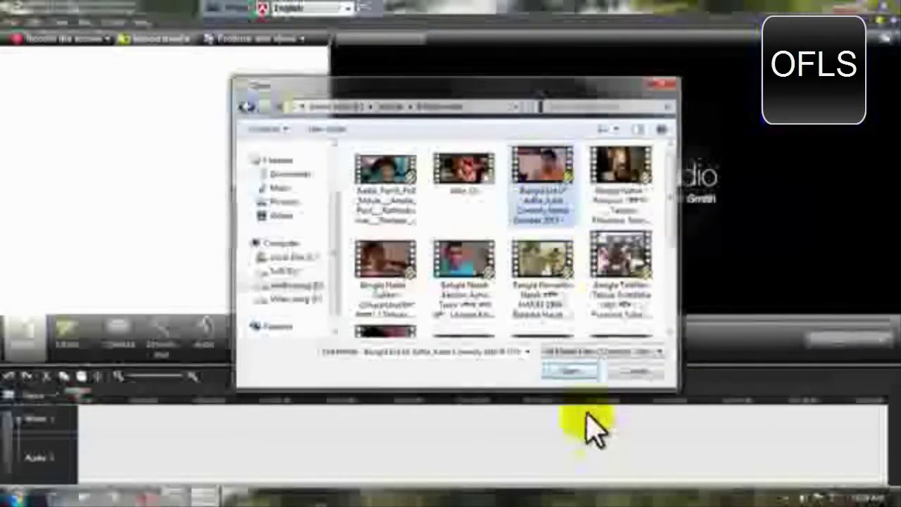
click(569, 371)
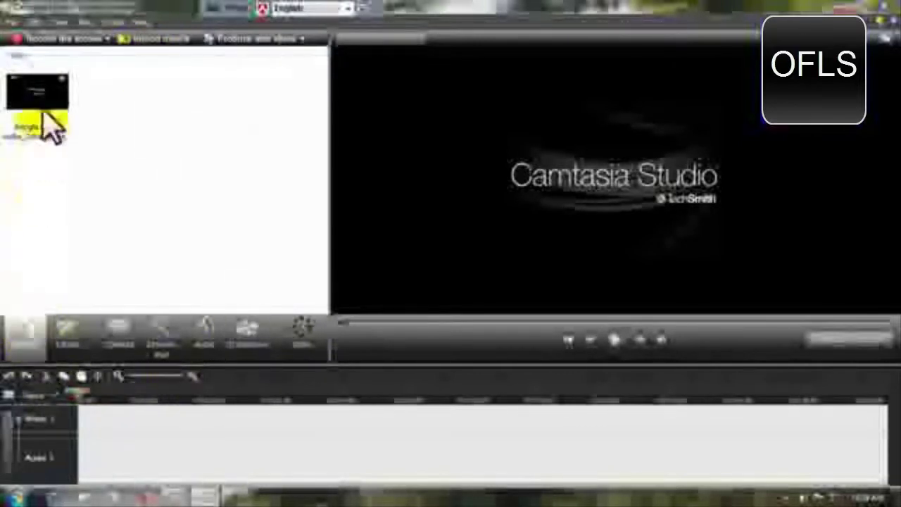
mouse_move(48, 86)
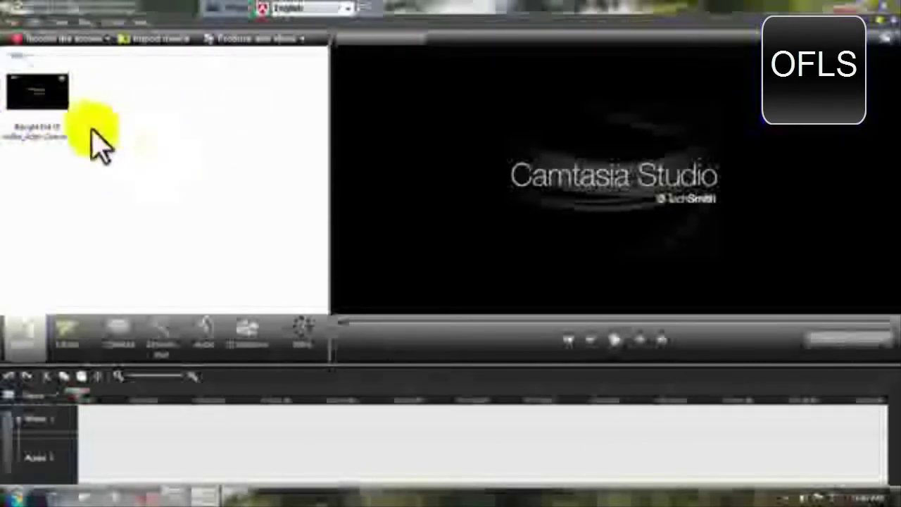
- Place the imported video on the Video 1 track of the timeline and accept the proposed editing dimensions
click(48, 98)
drag(48, 99, 125, 416)
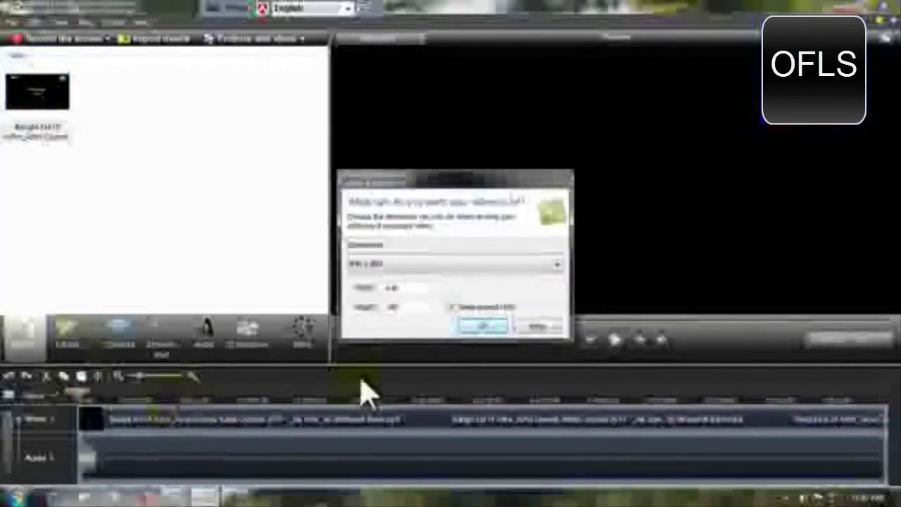
click(472, 326)
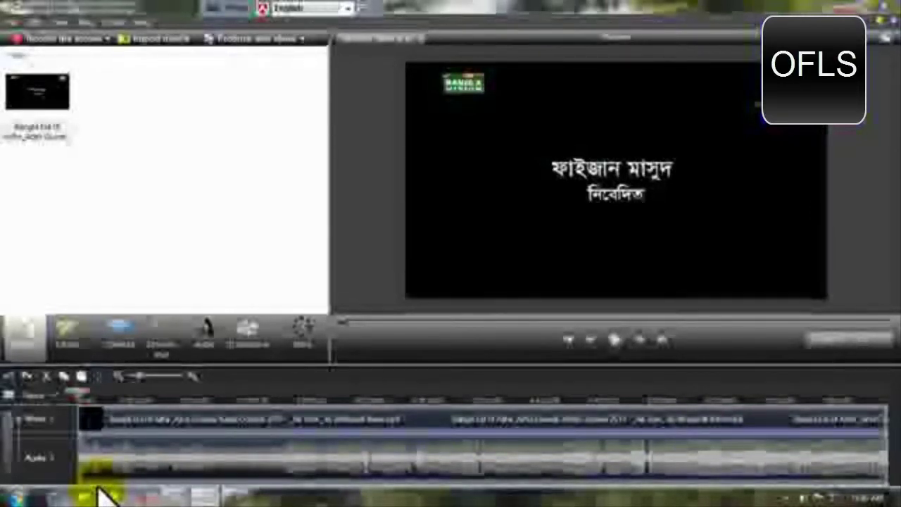
- Undo the placement of the video on the timeline
click(39, 103)
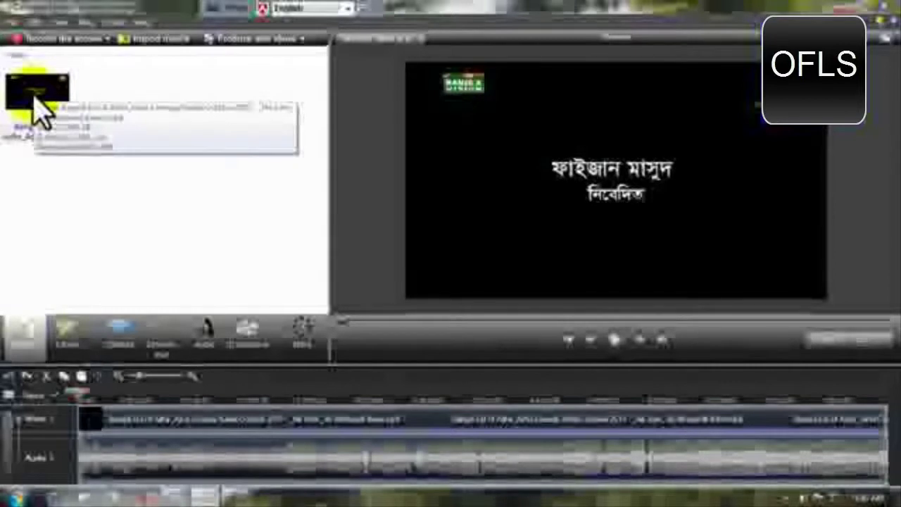
drag(42, 113, 98, 458)
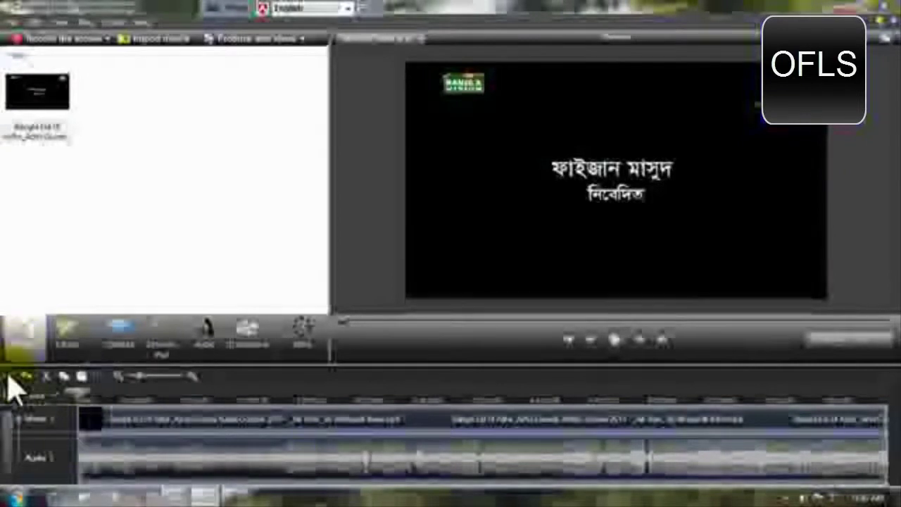
click(9, 378)
mouse_move(26, 84)
mouse_down()
mouse_move(16, 123)
mouse_move(52, 93)
mouse_move(37, 94)
mouse_up()
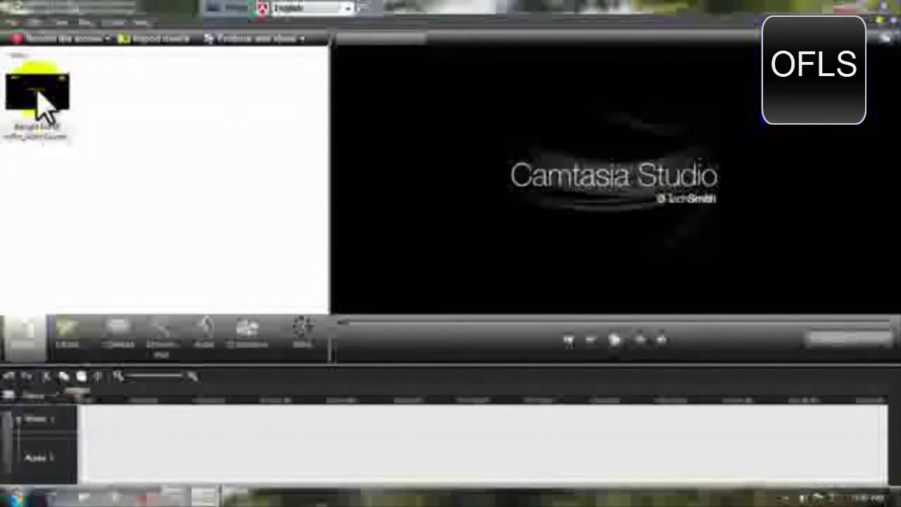
- Add the imported video to the timeline with the proposed editing dimensions and play its opening part in the preview
right_click(40, 97)
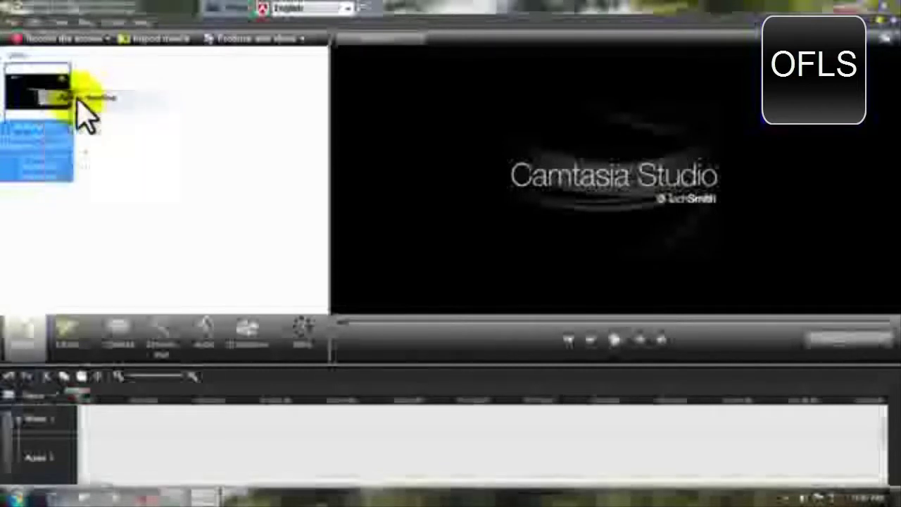
click(83, 98)
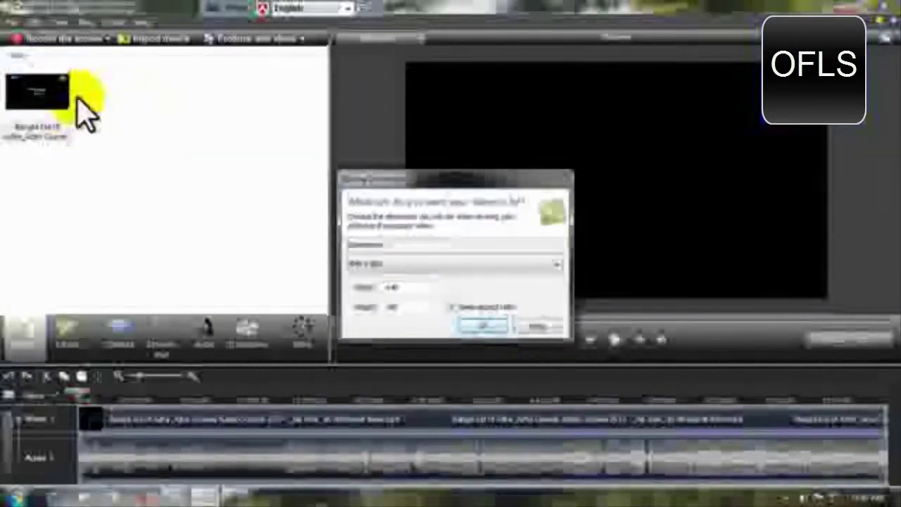
click(483, 326)
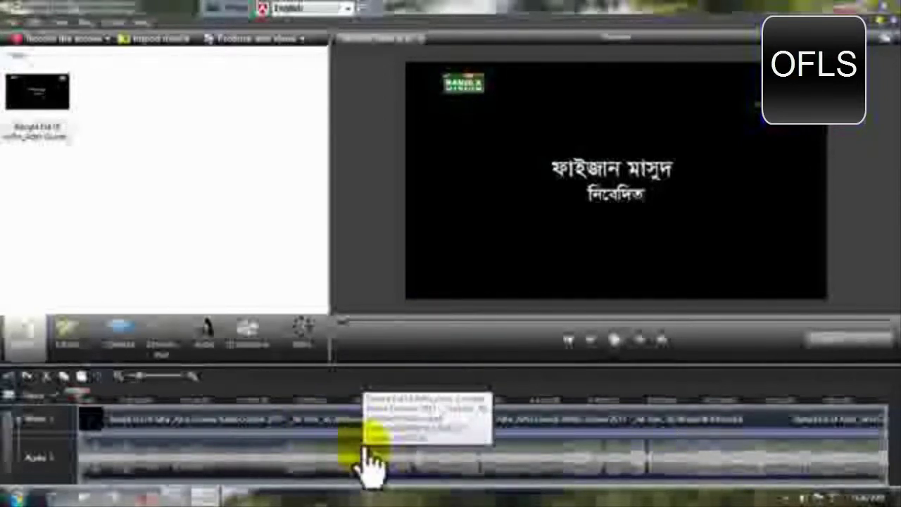
click(615, 341)
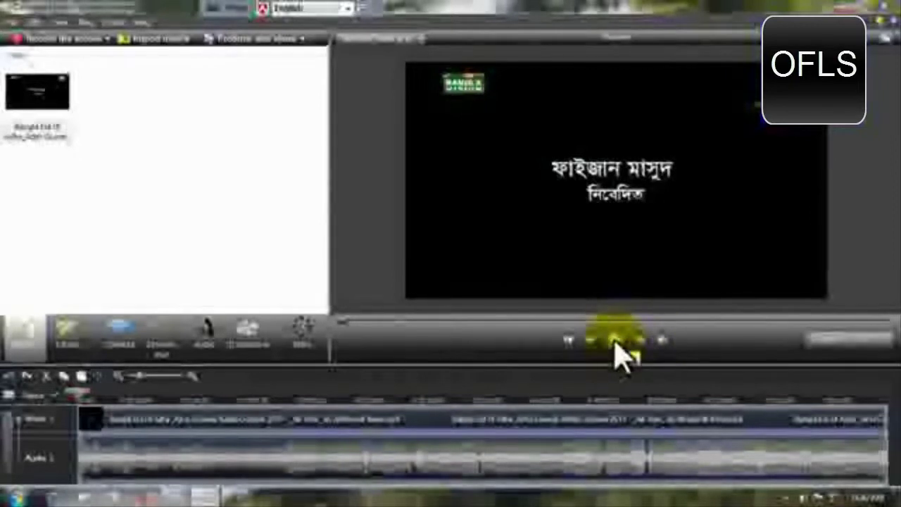
click(619, 343)
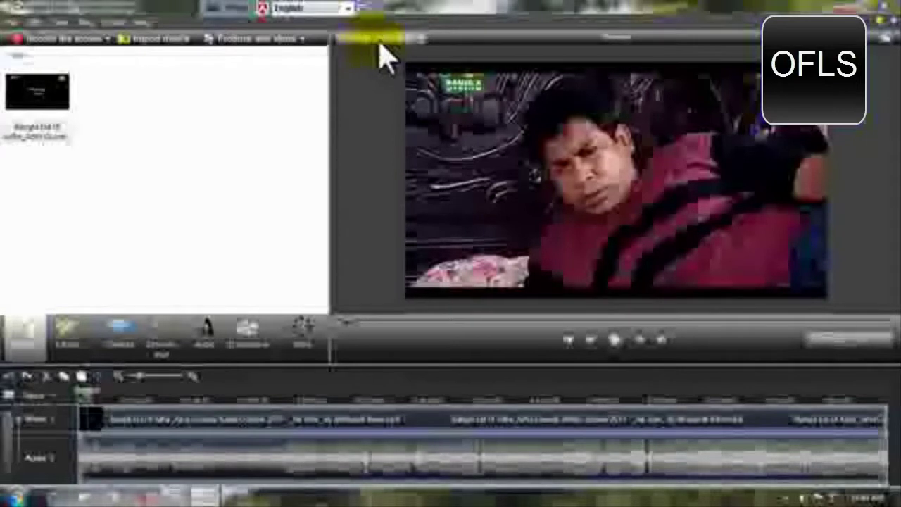
- Open the editing dimensions settings, choose an entry from the preset size list and apply it
click(422, 39)
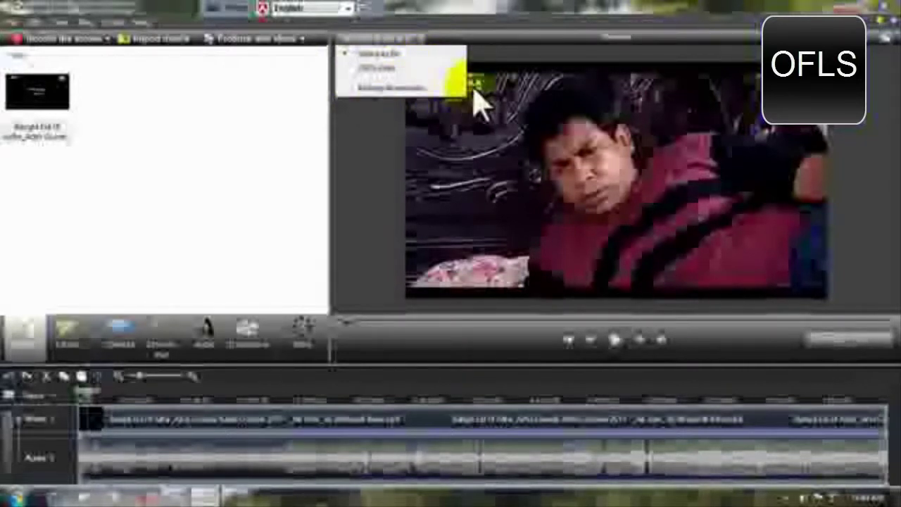
click(358, 89)
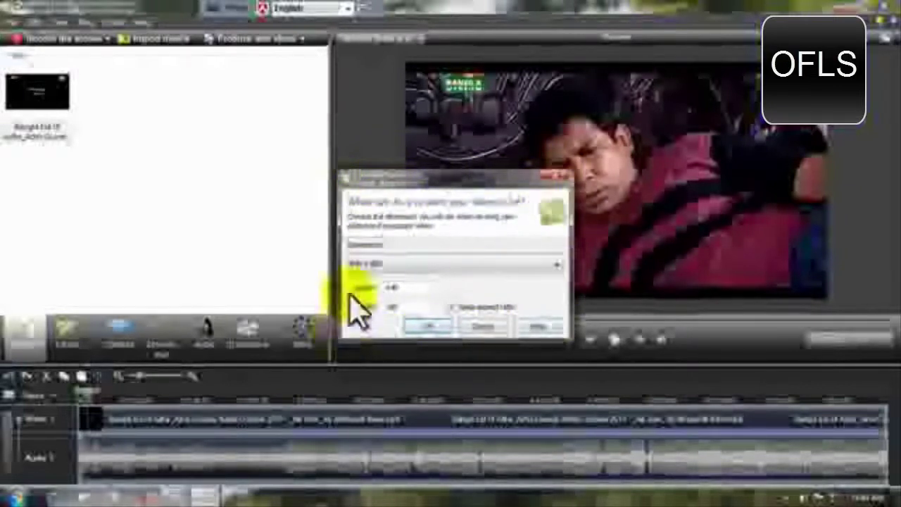
click(560, 268)
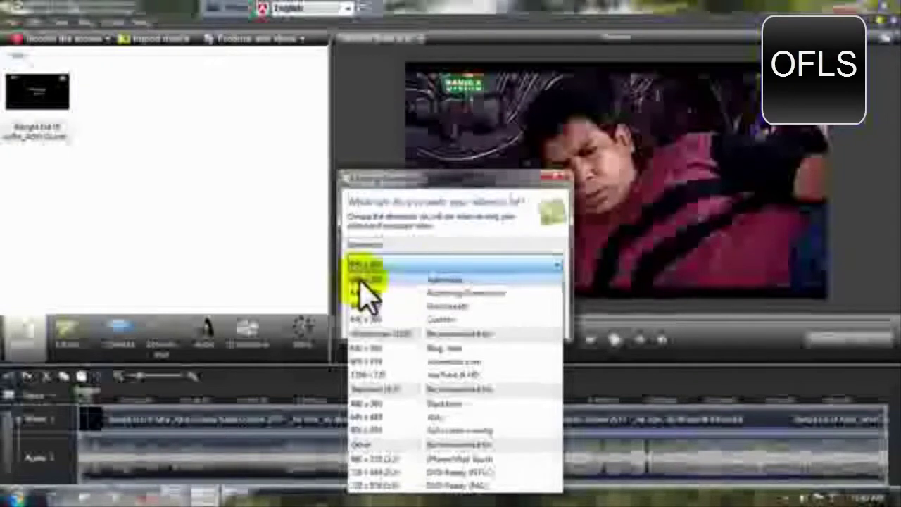
click(442, 289)
click(421, 326)
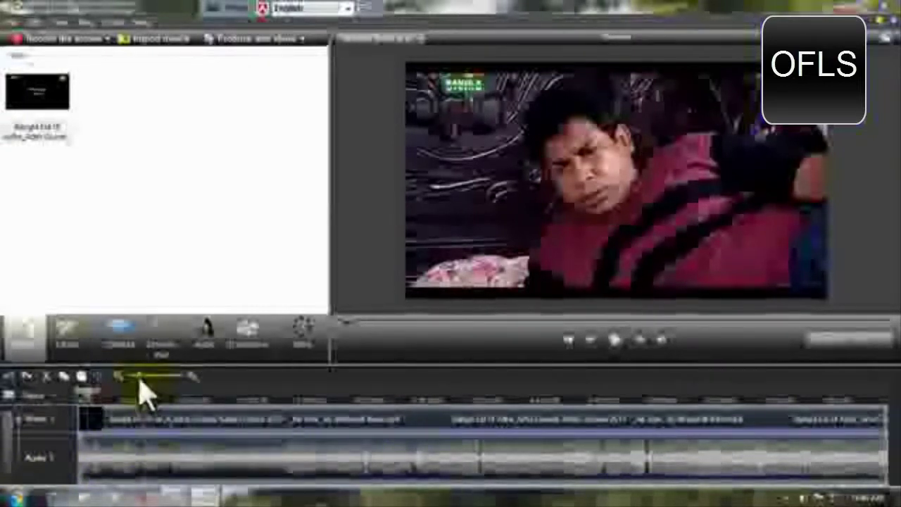
- Move the playhead to a scene further along the timeline and play a short stretch of it
drag(140, 385, 159, 387)
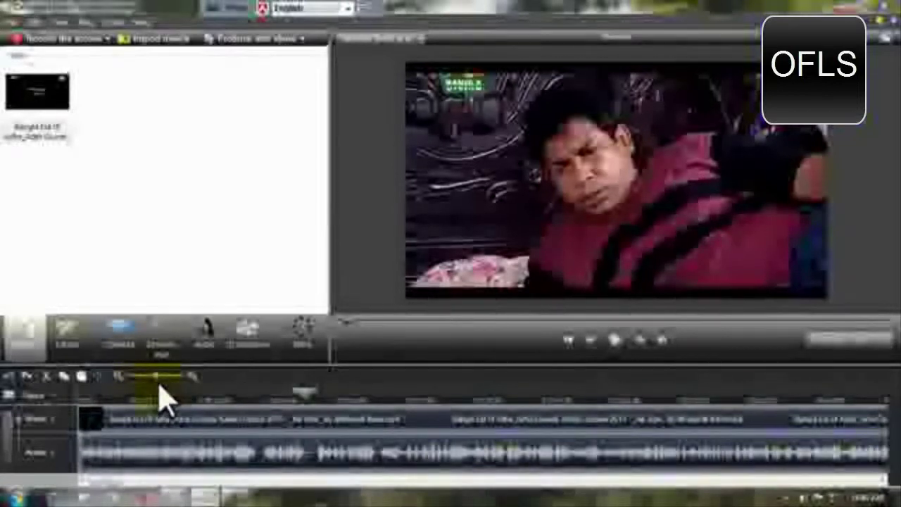
mouse_move(159, 387)
mouse_down()
mouse_move(258, 484)
mouse_move(237, 466)
mouse_move(356, 465)
mouse_move(362, 450)
mouse_move(298, 461)
mouse_move(317, 456)
mouse_move(214, 417)
mouse_up()
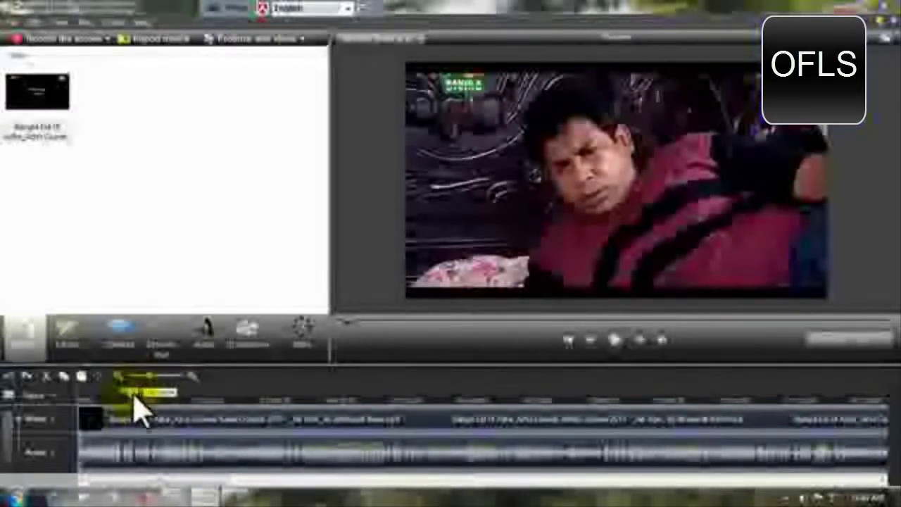
drag(141, 408, 380, 429)
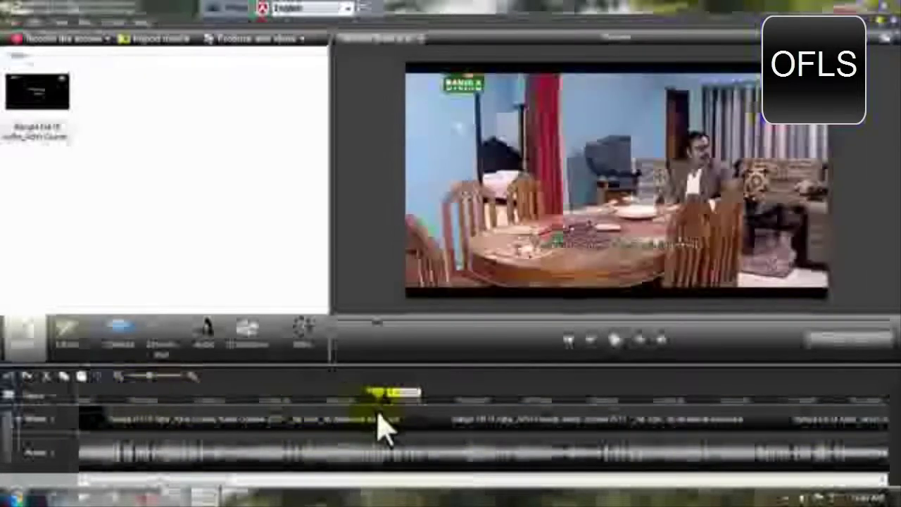
click(615, 342)
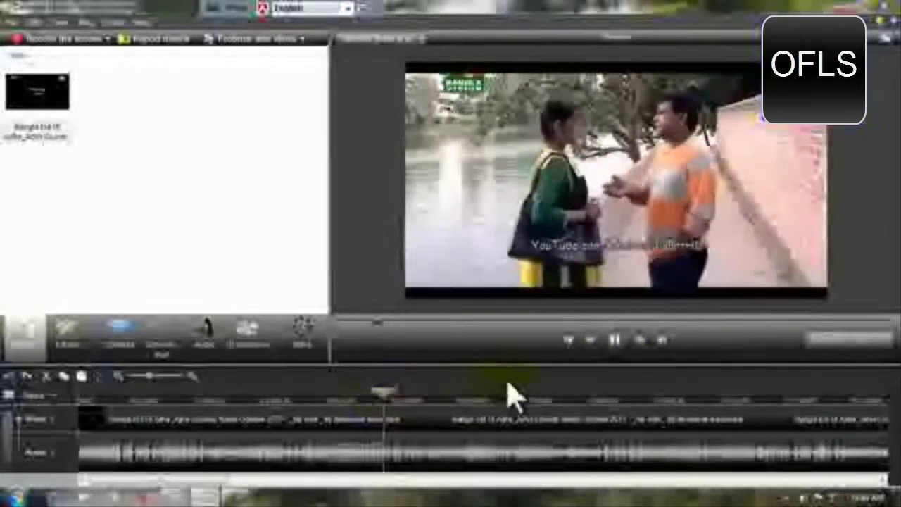
click(613, 341)
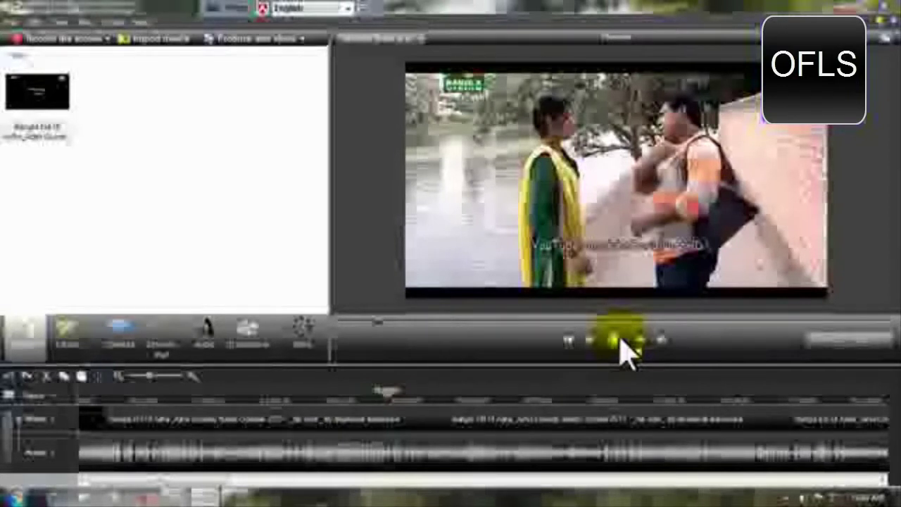
- Scrub the playhead back through the earlier scenes to the opening credits near the start of the timeline
click(384, 393)
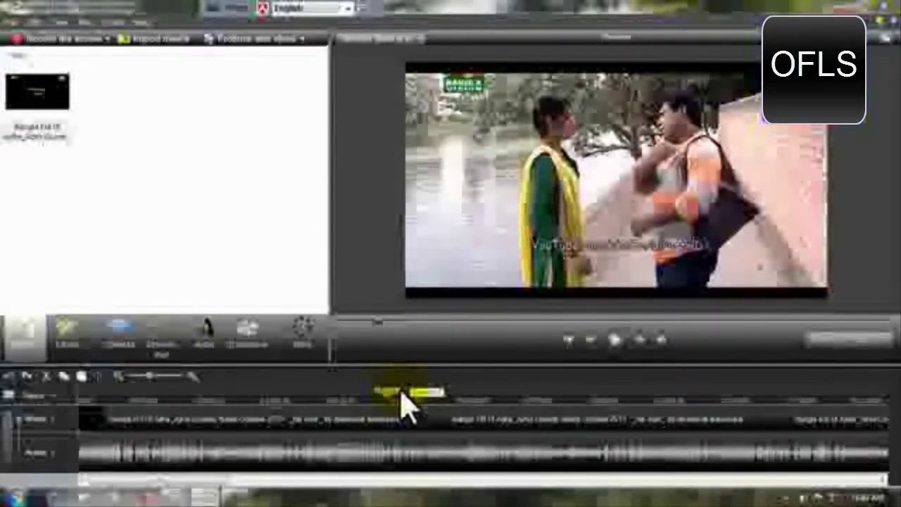
drag(391, 398, 376, 396)
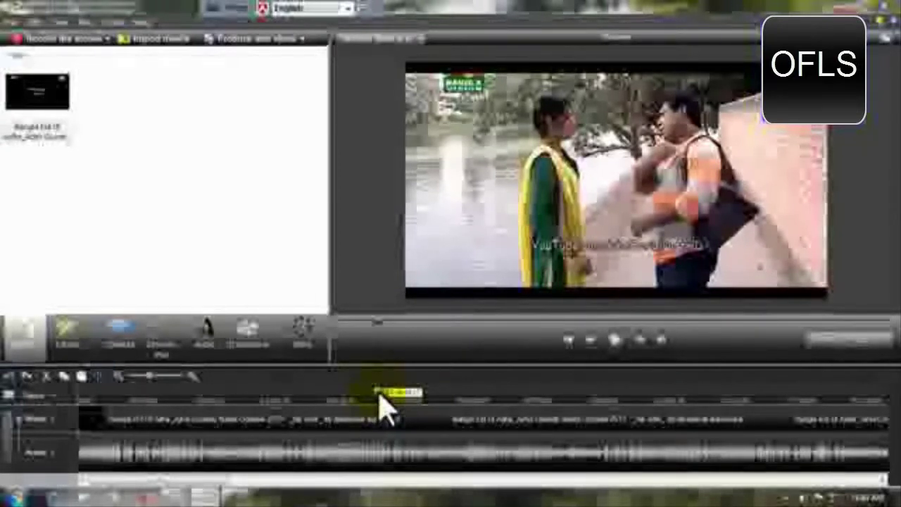
mouse_move(378, 396)
mouse_down()
mouse_move(408, 396)
mouse_move(383, 410)
mouse_up()
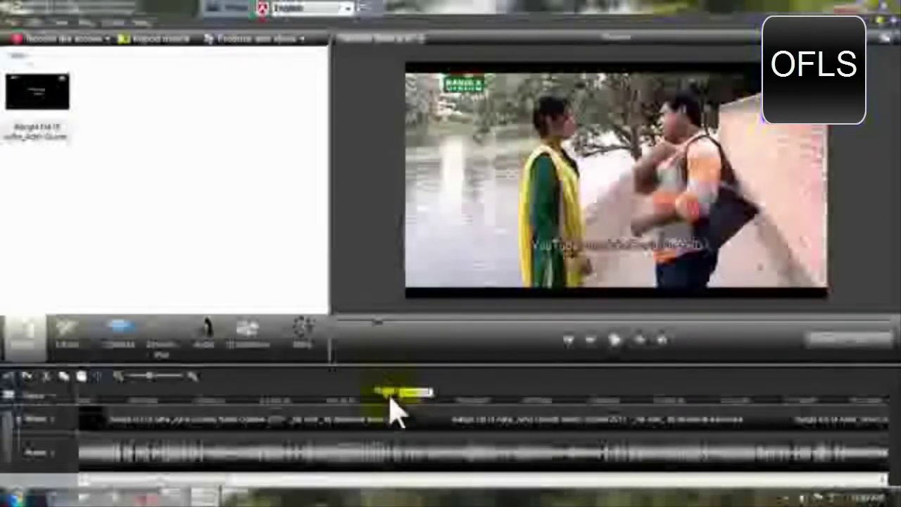
drag(374, 409, 180, 429)
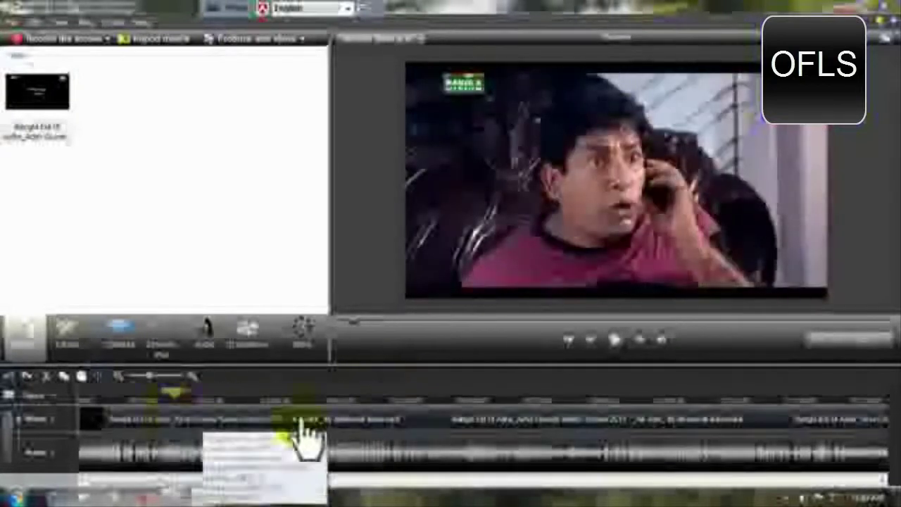
click(137, 409)
click(95, 398)
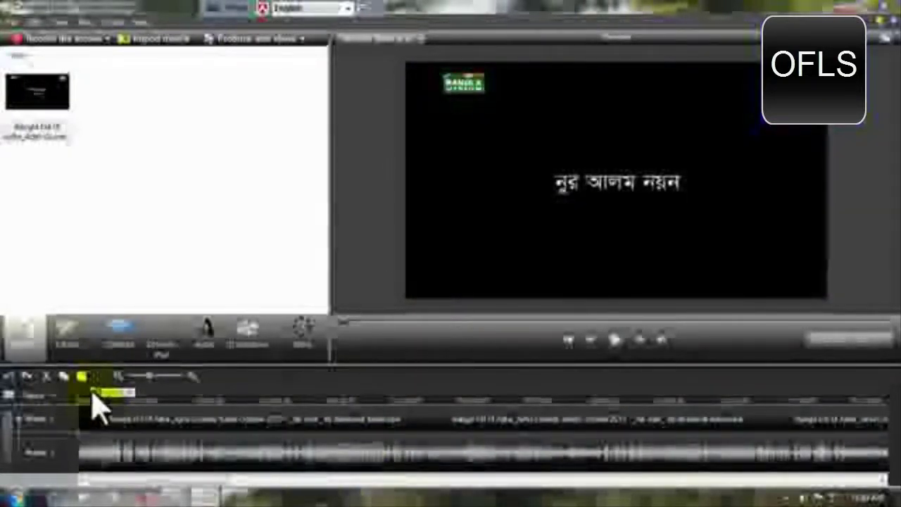
mouse_move(99, 415)
mouse_down()
mouse_move(134, 420)
mouse_move(91, 416)
mouse_move(95, 398)
mouse_up()
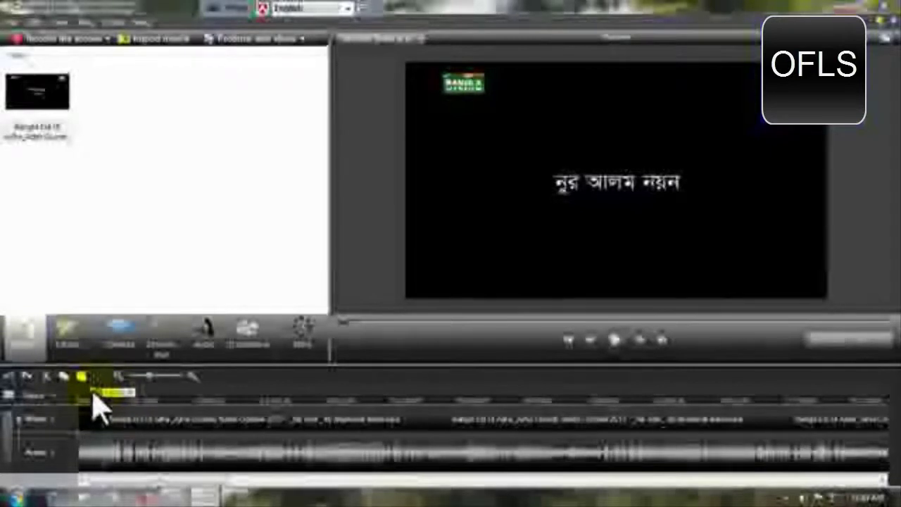
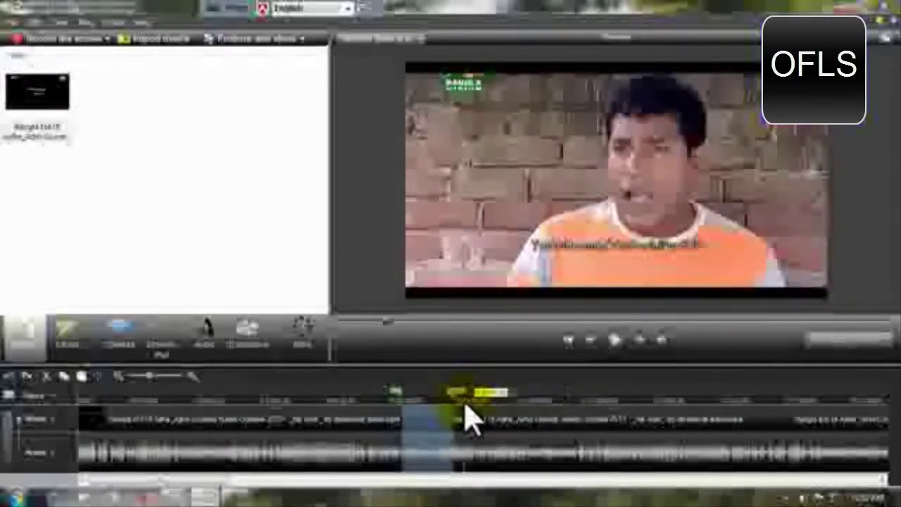
- Copy the selected section of the clip and paste it at a point further along the timeline
click(62, 376)
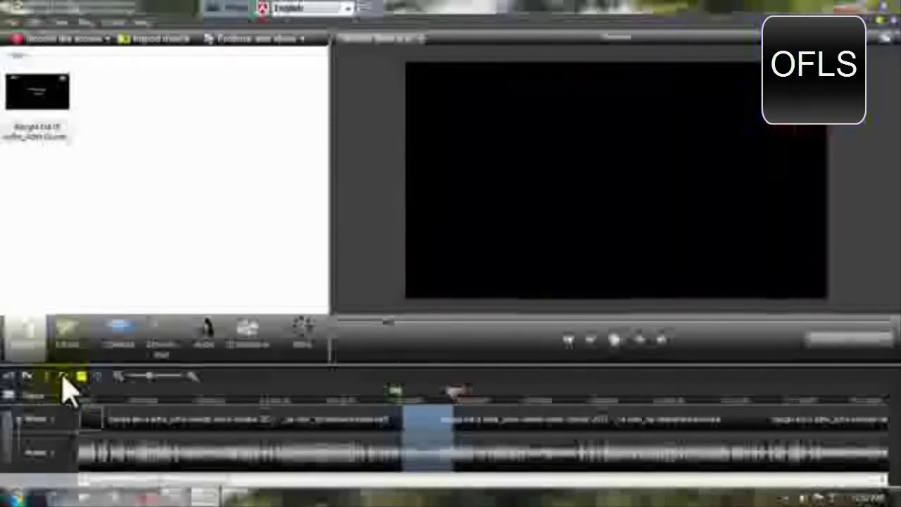
click(453, 438)
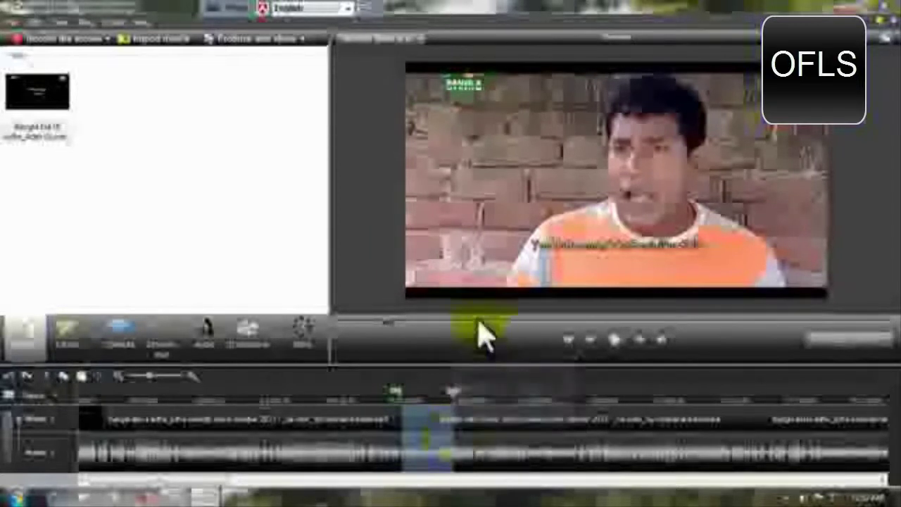
click(579, 397)
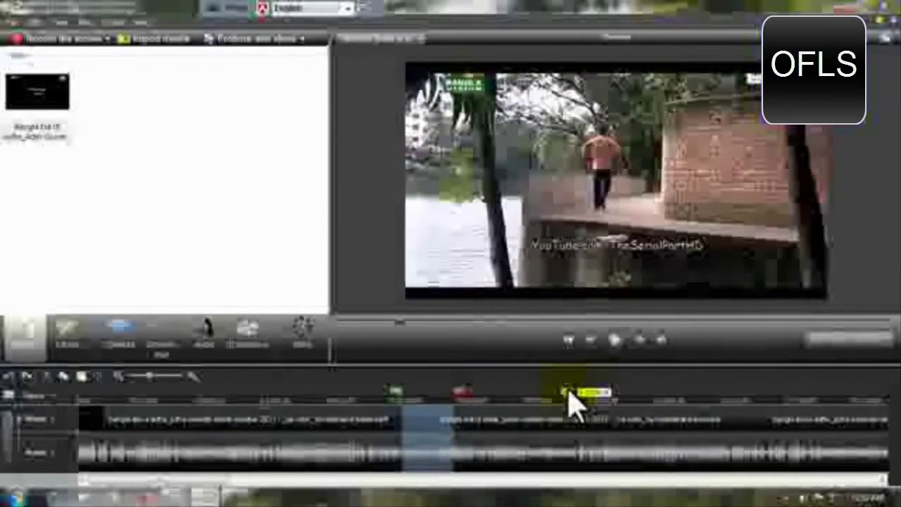
click(571, 407)
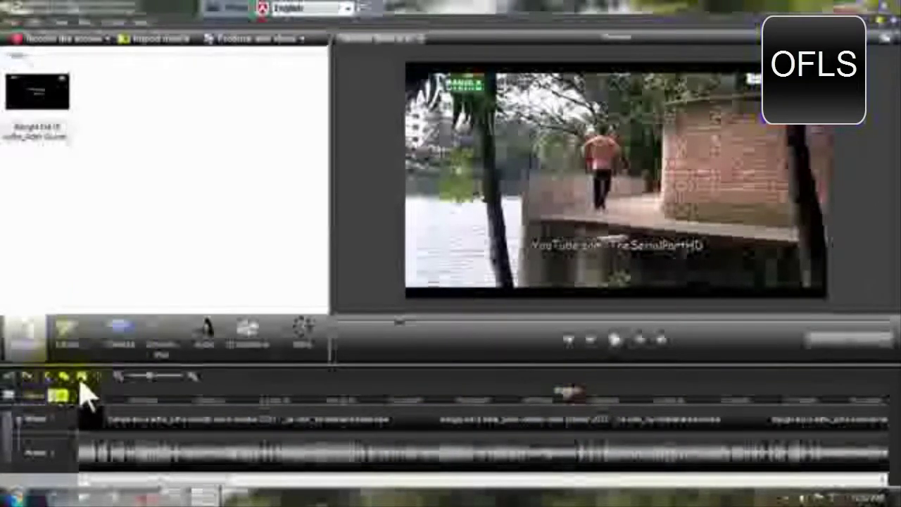
mouse_move(599, 412)
mouse_down()
mouse_move(559, 413)
mouse_move(595, 423)
mouse_up()
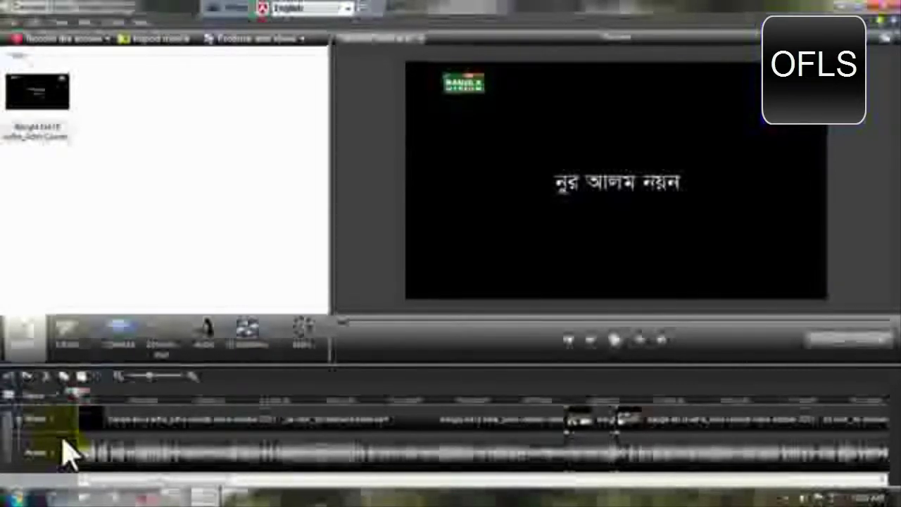
- Unlink the Video 1 and Audio 1 tracks and select only the audio of the first clip segment
click(211, 465)
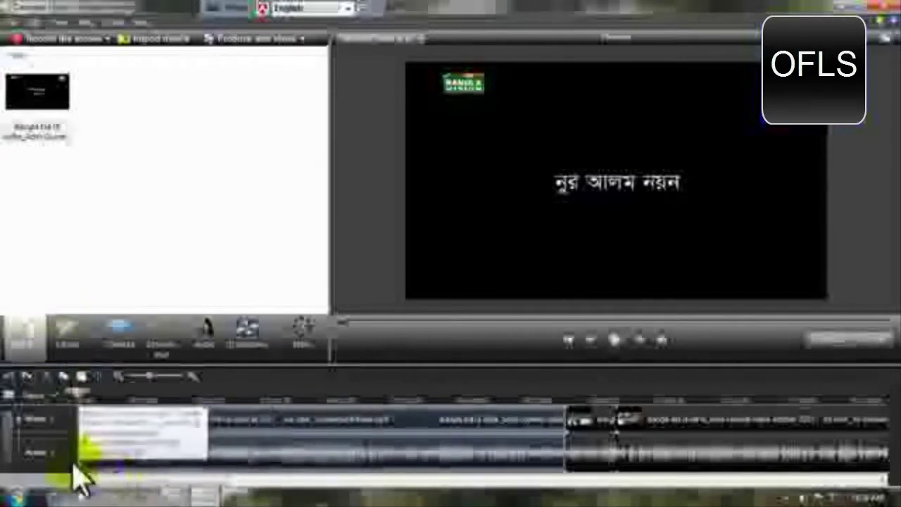
click(22, 421)
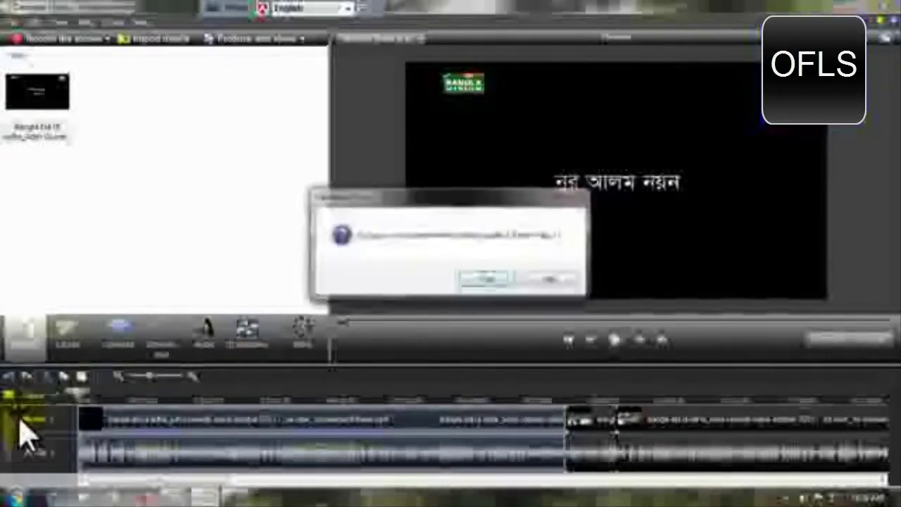
click(480, 279)
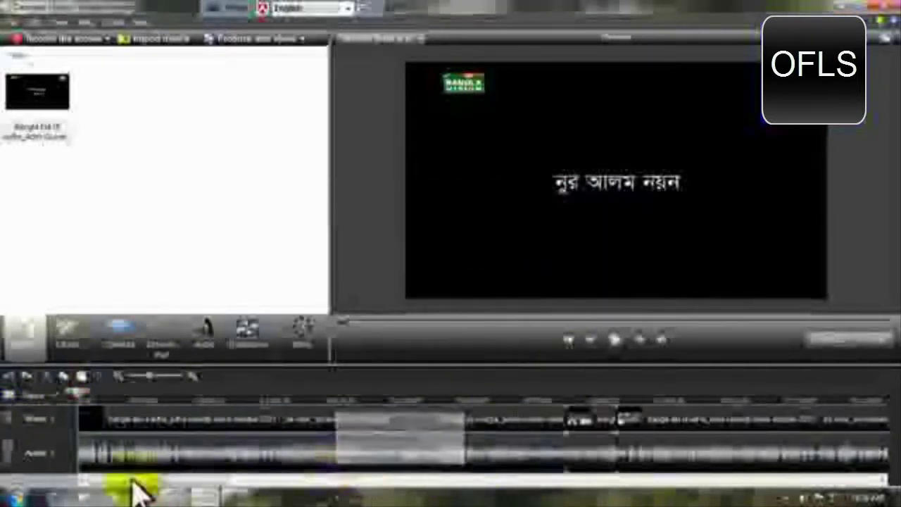
click(130, 451)
click(127, 454)
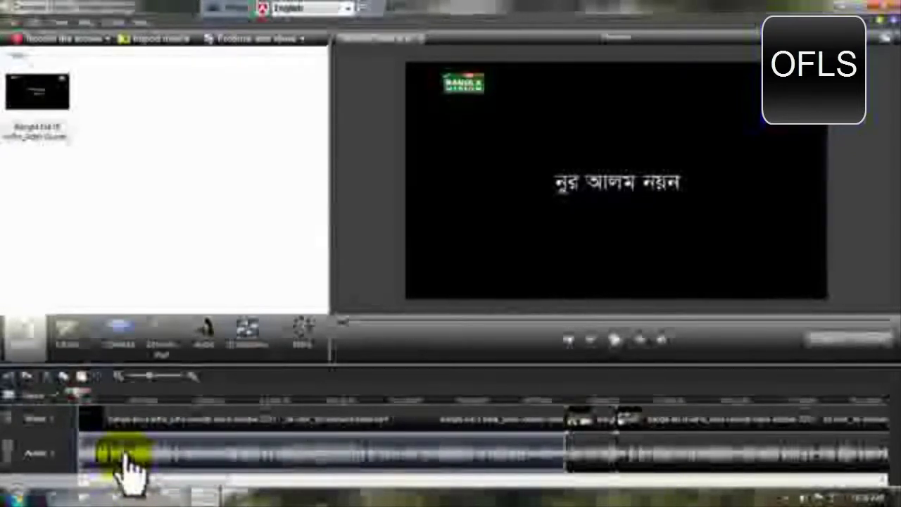
- Delete the audio of all the clip segments from the Audio 1 track, keeping their video
key(Delete)
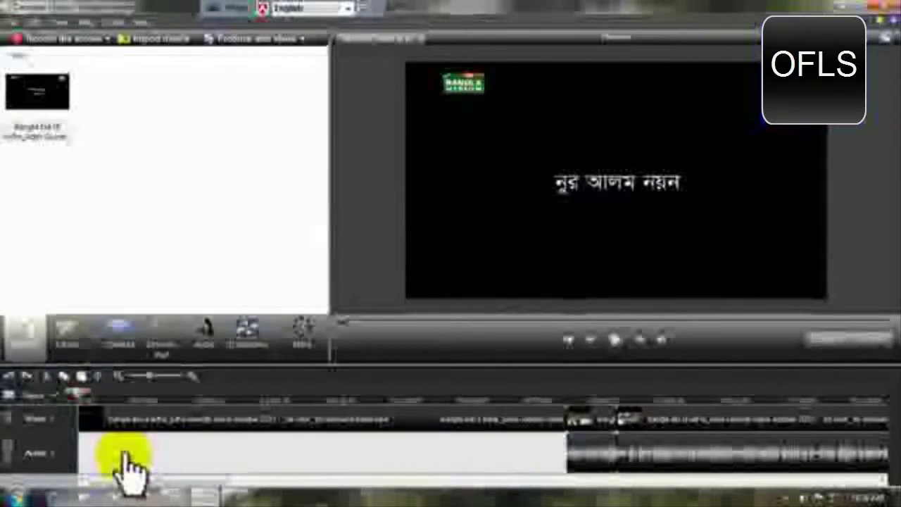
click(609, 458)
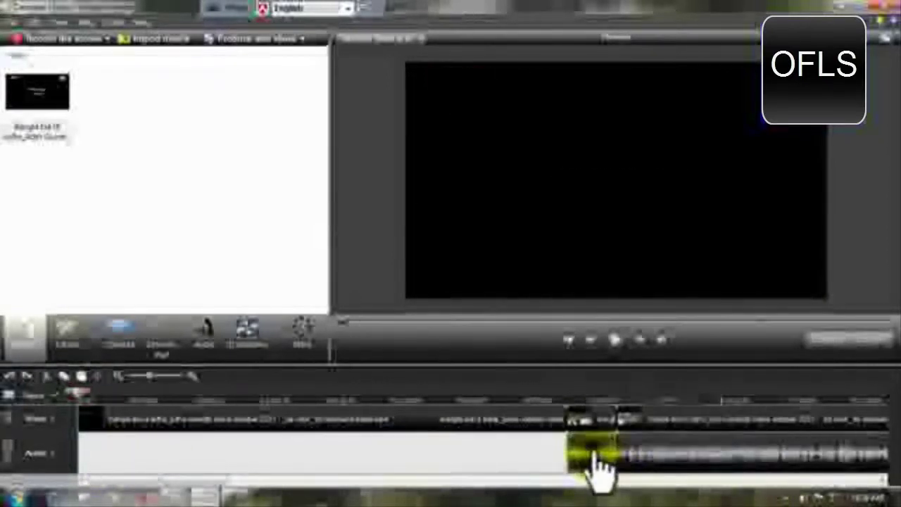
drag(599, 461, 705, 466)
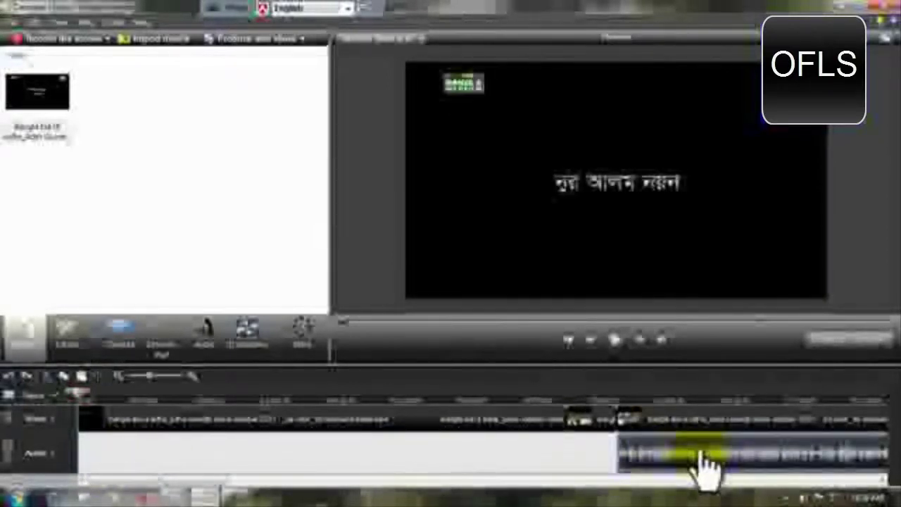
key(Delete)
- Play a short stretch of the muted video and return the playhead to the start of the timeline
click(118, 338)
click(242, 422)
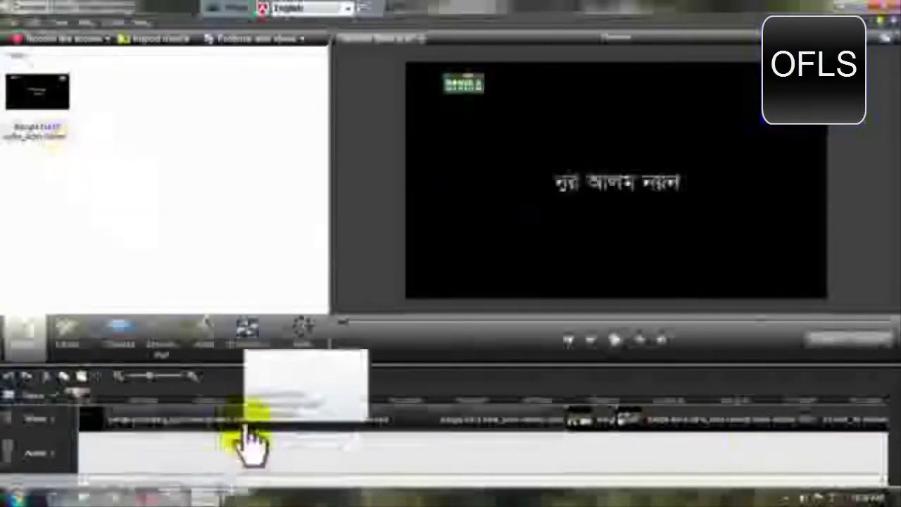
click(617, 344)
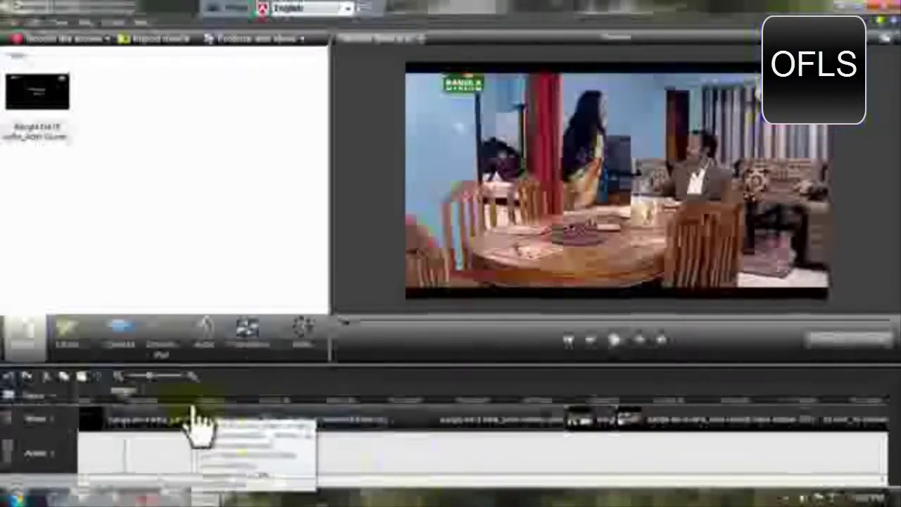
click(181, 454)
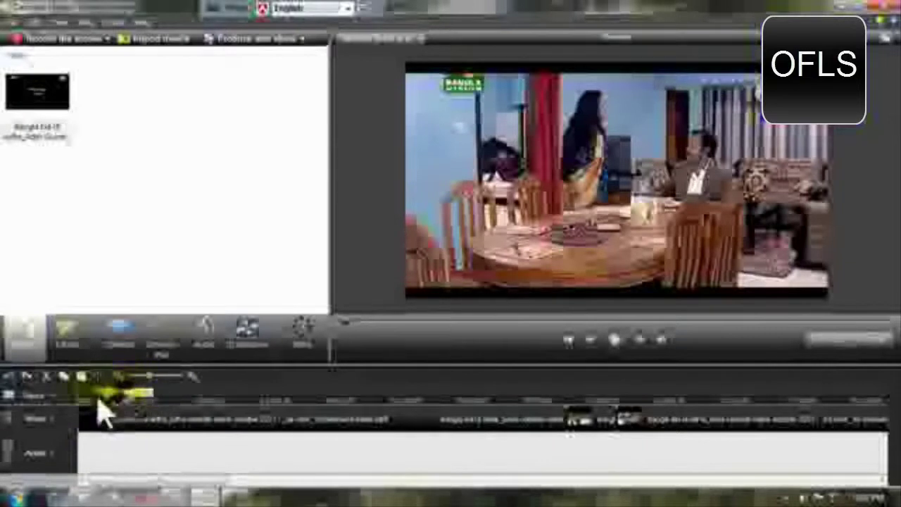
click(85, 399)
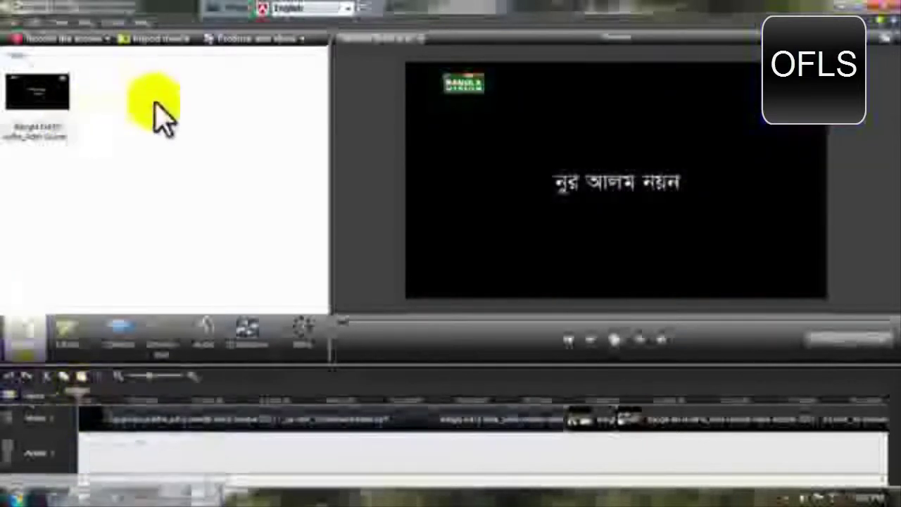
- Import the second MP3 file in the folder and place it at the start of the Audio 1 track
click(148, 41)
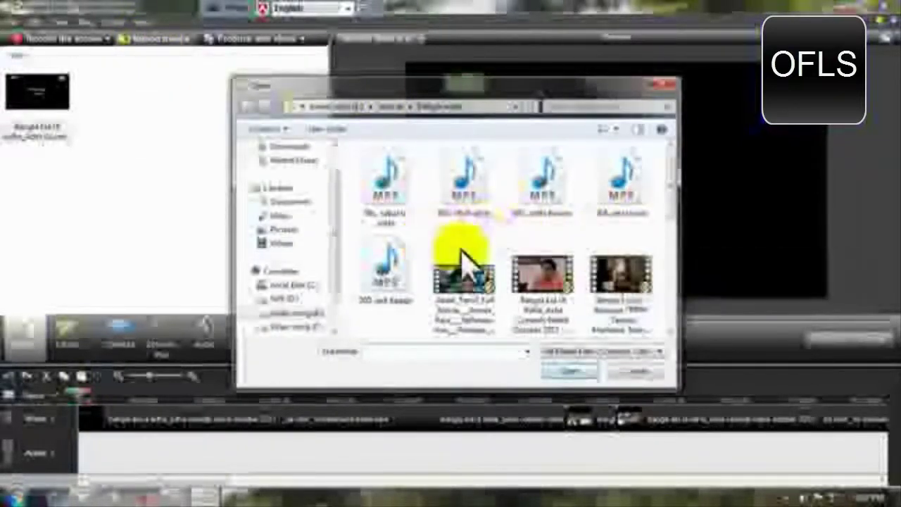
click(468, 191)
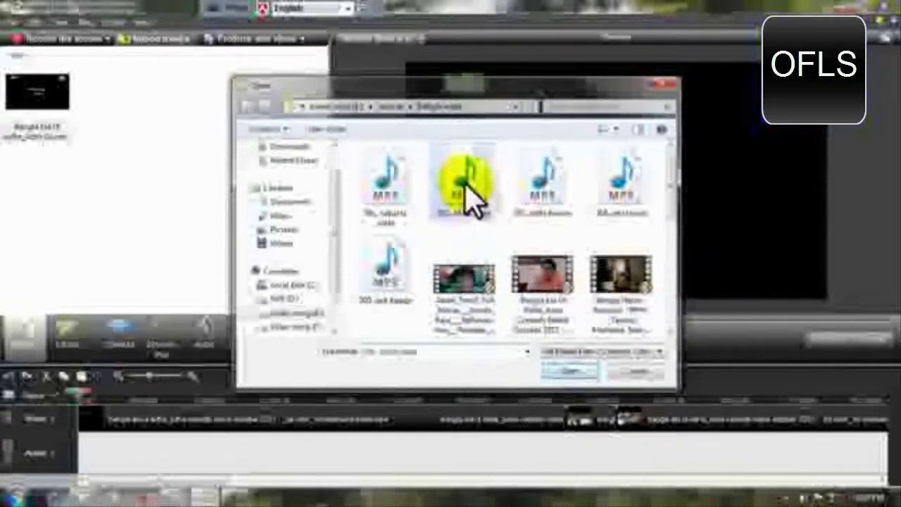
click(566, 372)
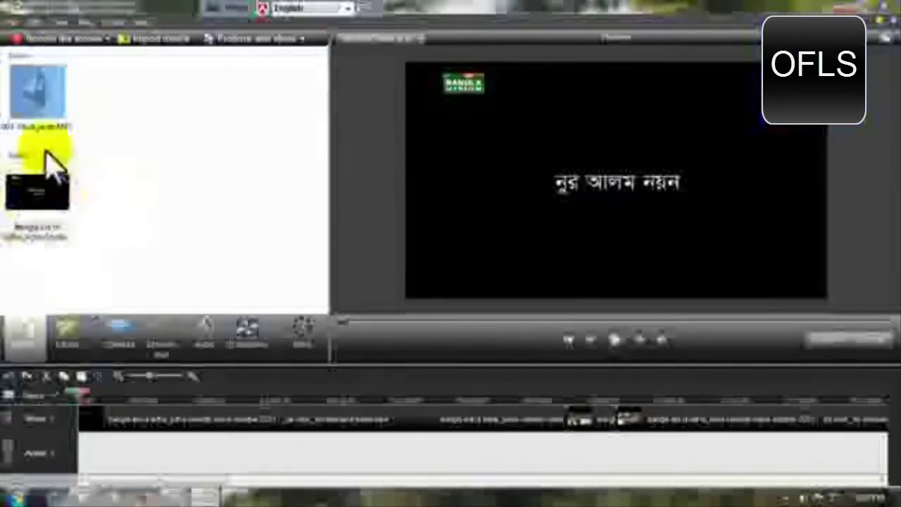
drag(39, 99, 86, 457)
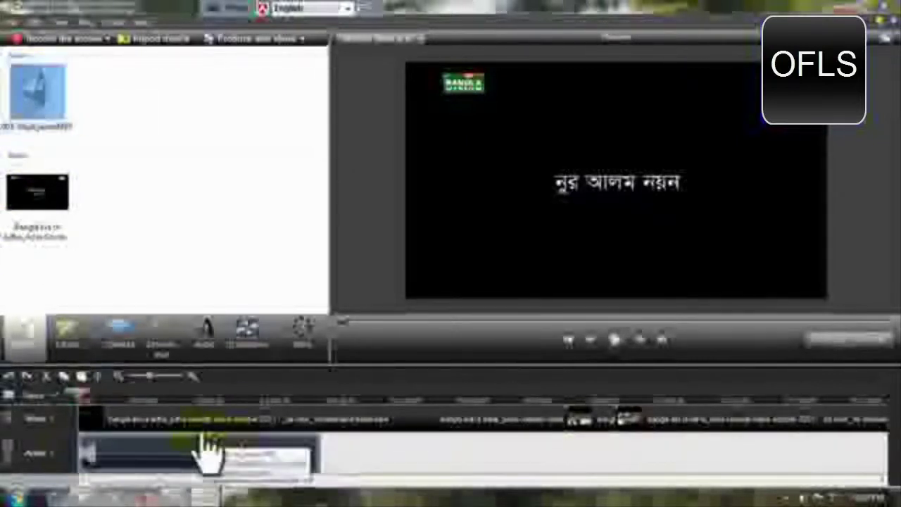
- Preview the opening with its new audio and split the video just past the end of that audio
click(615, 342)
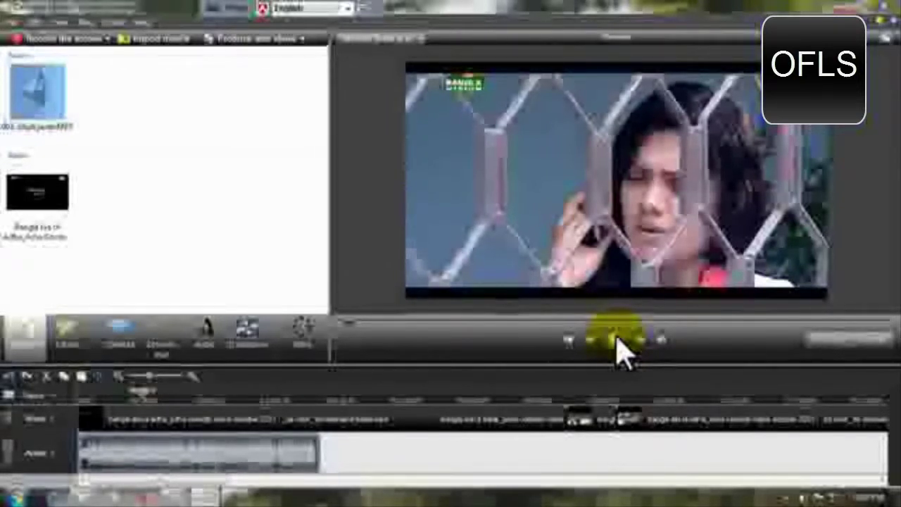
click(151, 394)
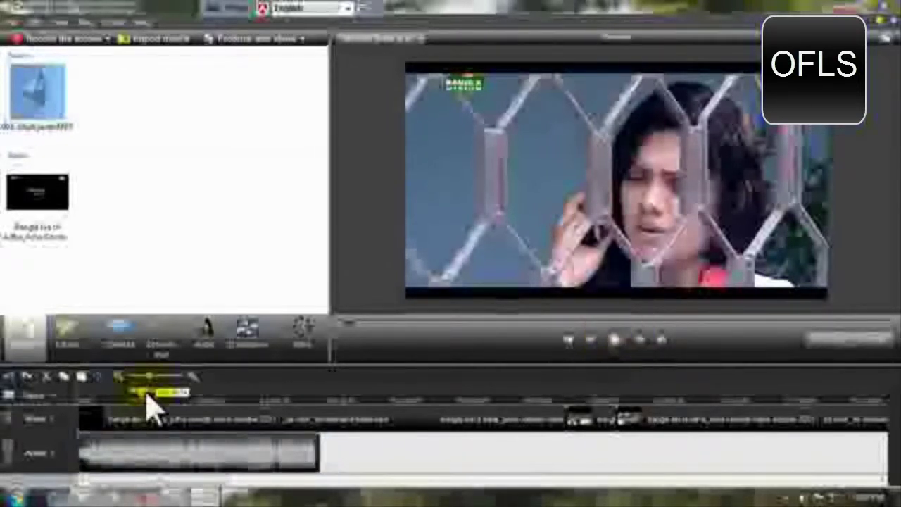
drag(149, 401, 331, 405)
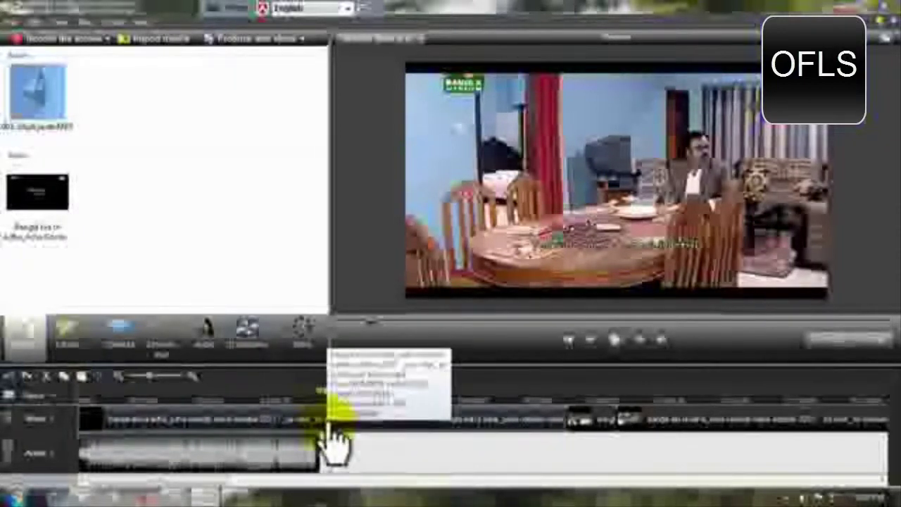
click(100, 382)
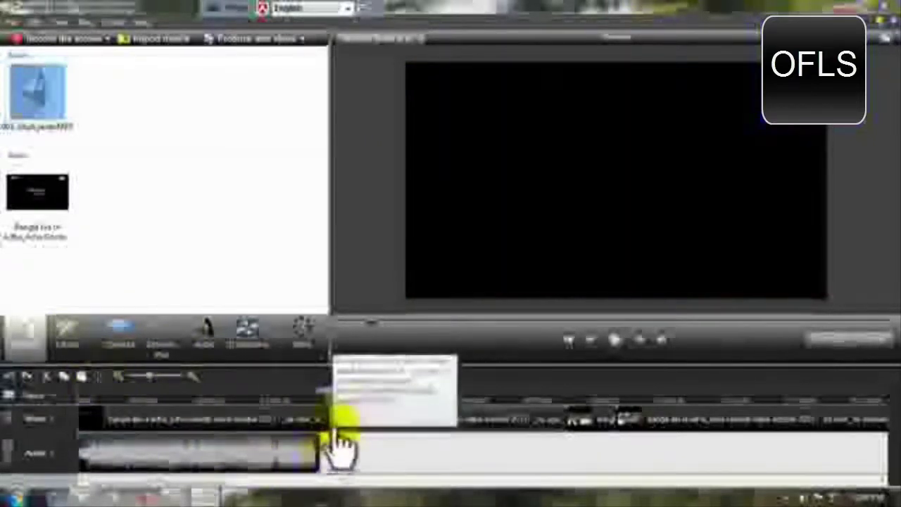
click(344, 417)
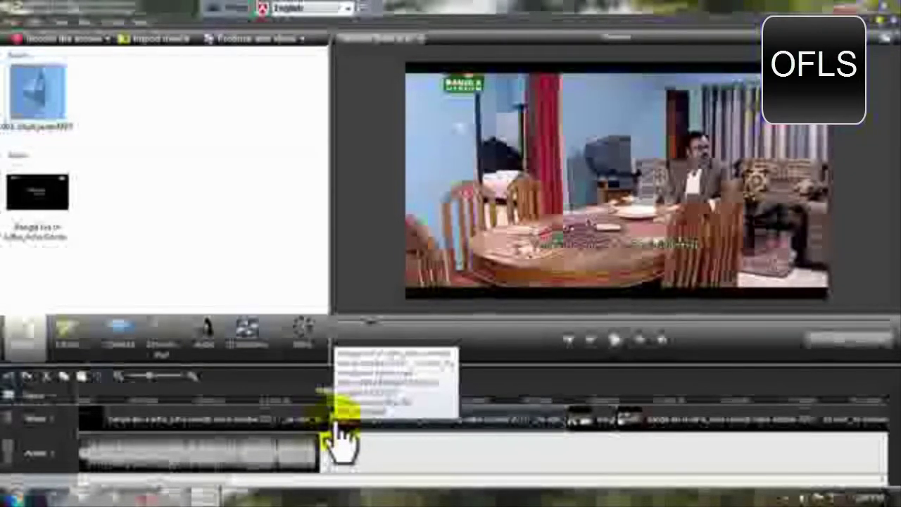
- Import the video file stored in the first folder of the other video drive into the project media
click(147, 40)
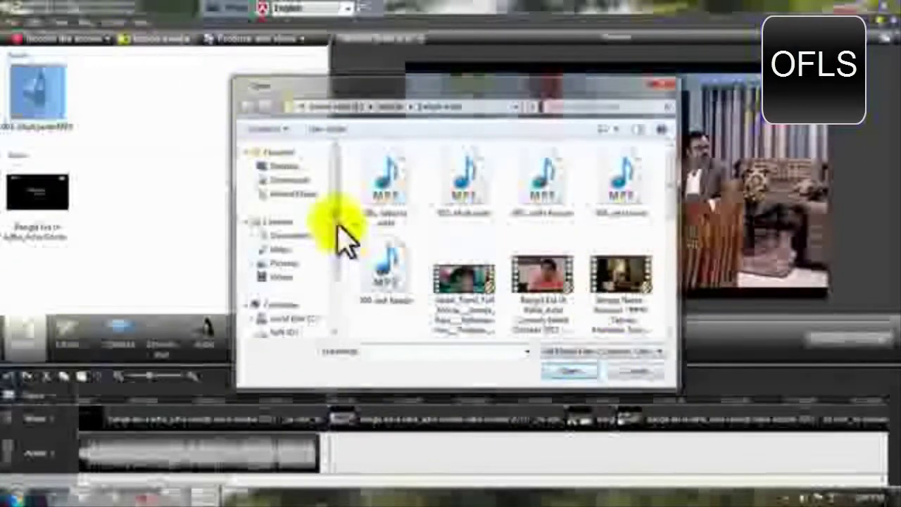
scroll(341, 240, down, 1)
scroll(341, 243, down, 1)
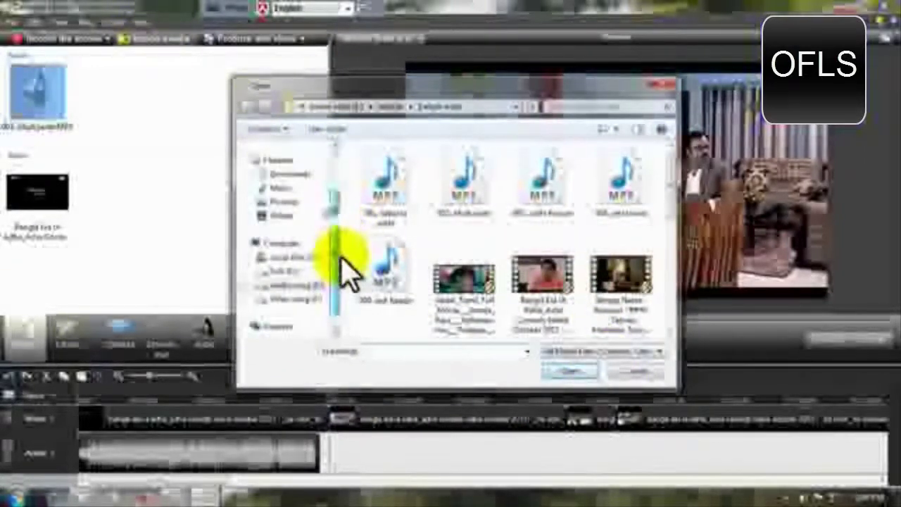
click(290, 301)
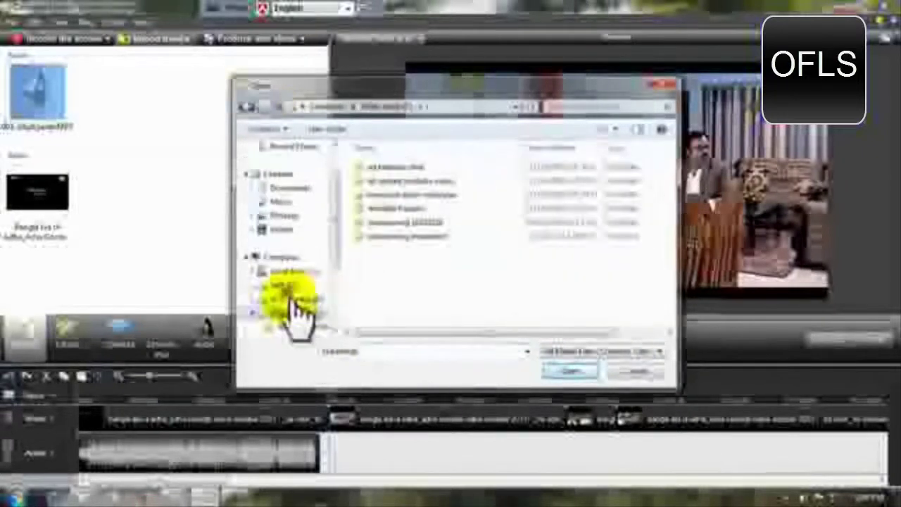
double_click(392, 174)
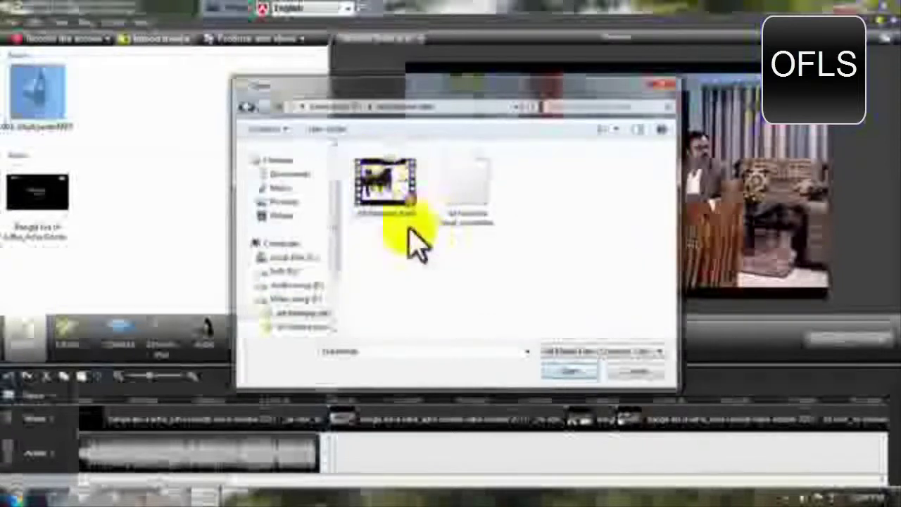
click(384, 190)
click(567, 373)
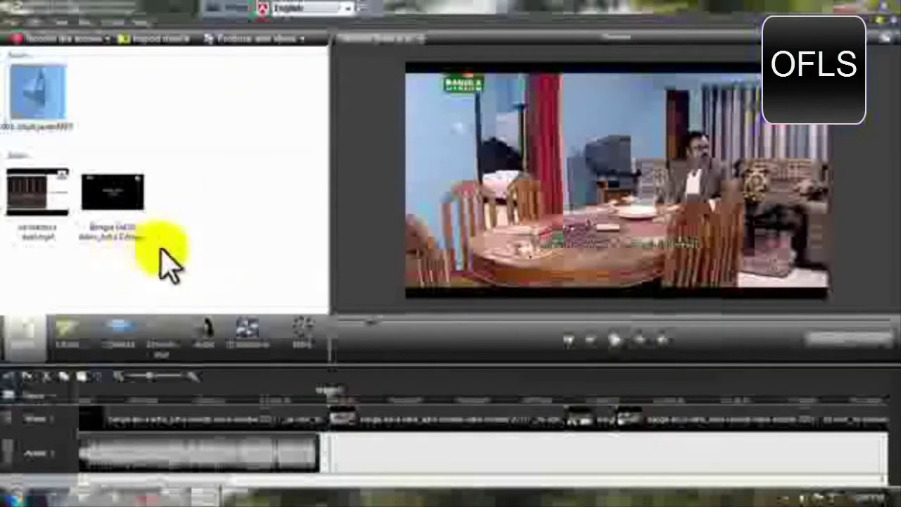
- Insert the newly imported video into the Video 1 track at the split point
click(42, 203)
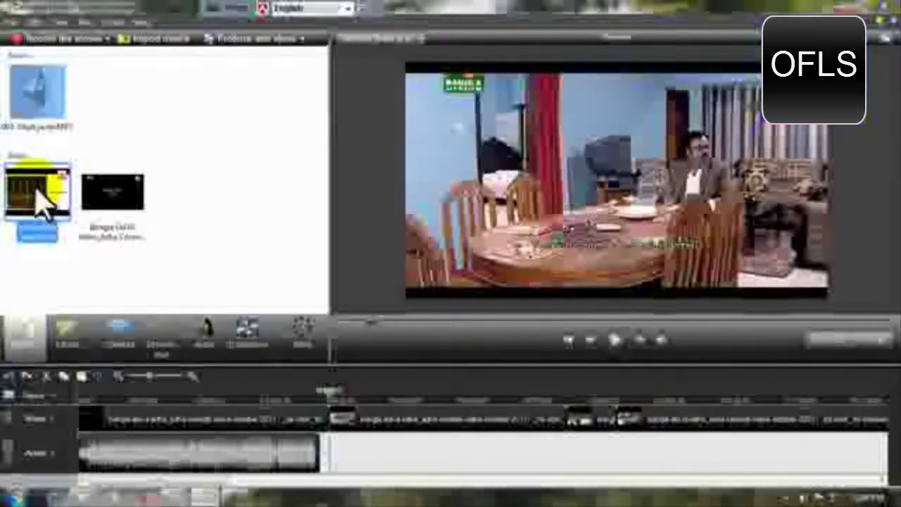
mouse_move(43, 203)
mouse_down()
mouse_move(359, 306)
mouse_move(358, 425)
mouse_move(343, 416)
mouse_move(335, 422)
mouse_up()
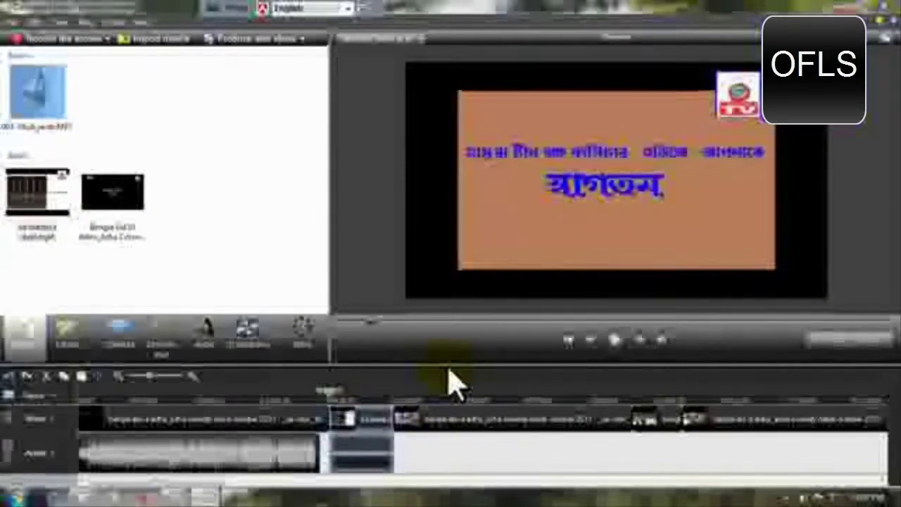
click(407, 405)
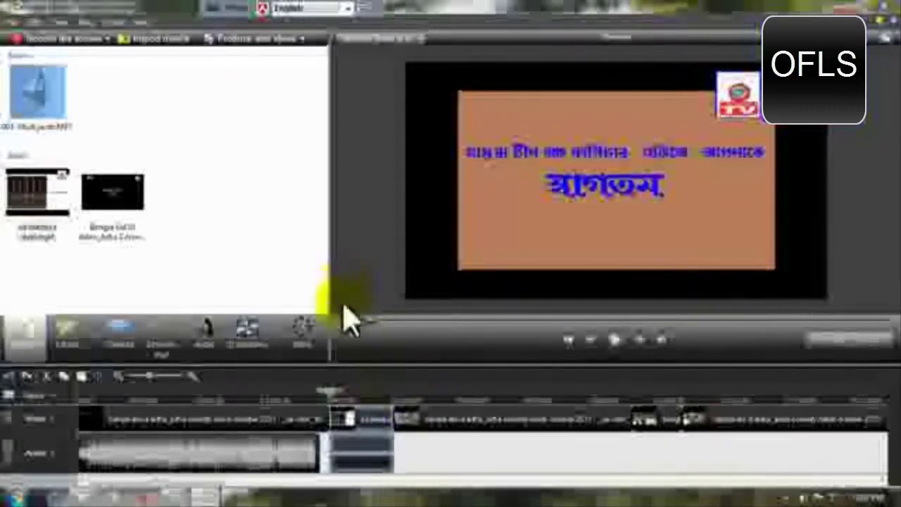
- Play the inserted clip through to where the original video resumes, and move the playhead slightly back
click(338, 394)
click(616, 341)
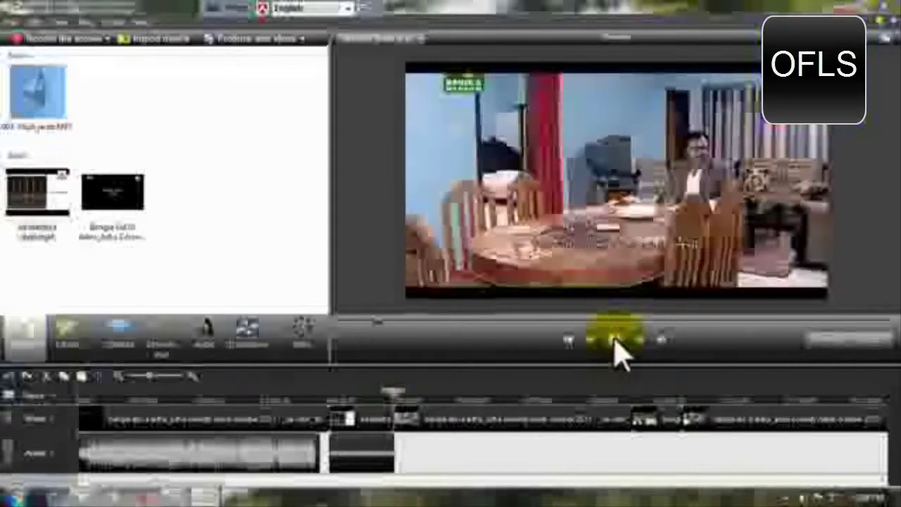
click(614, 340)
click(386, 392)
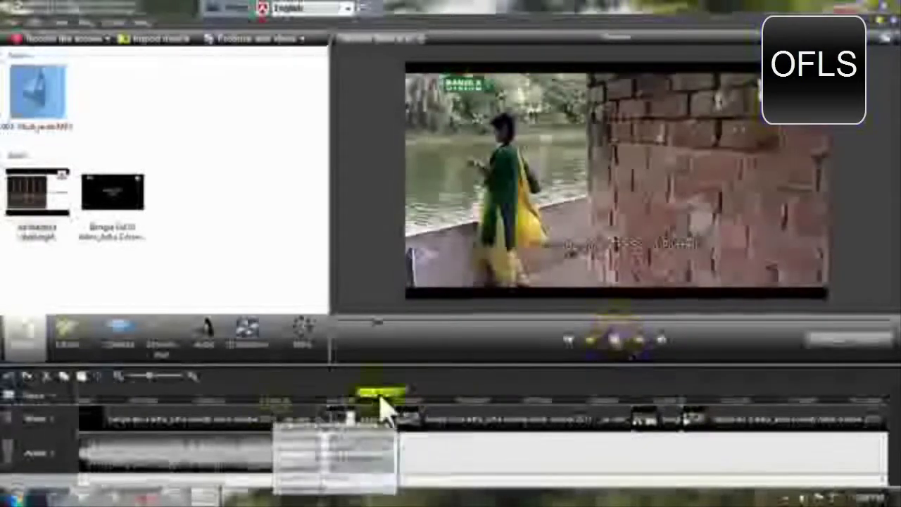